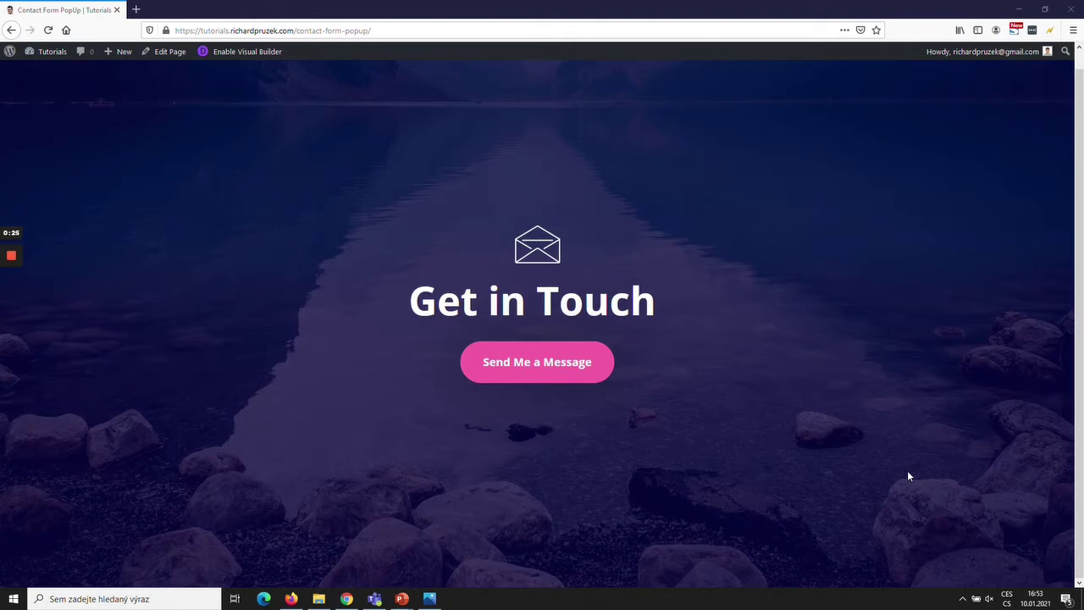
Test the Send Me a Message button on the finished page by opening and closing its contact form popup twice
{"action": "left_click", "coordinate": [590, 354]}
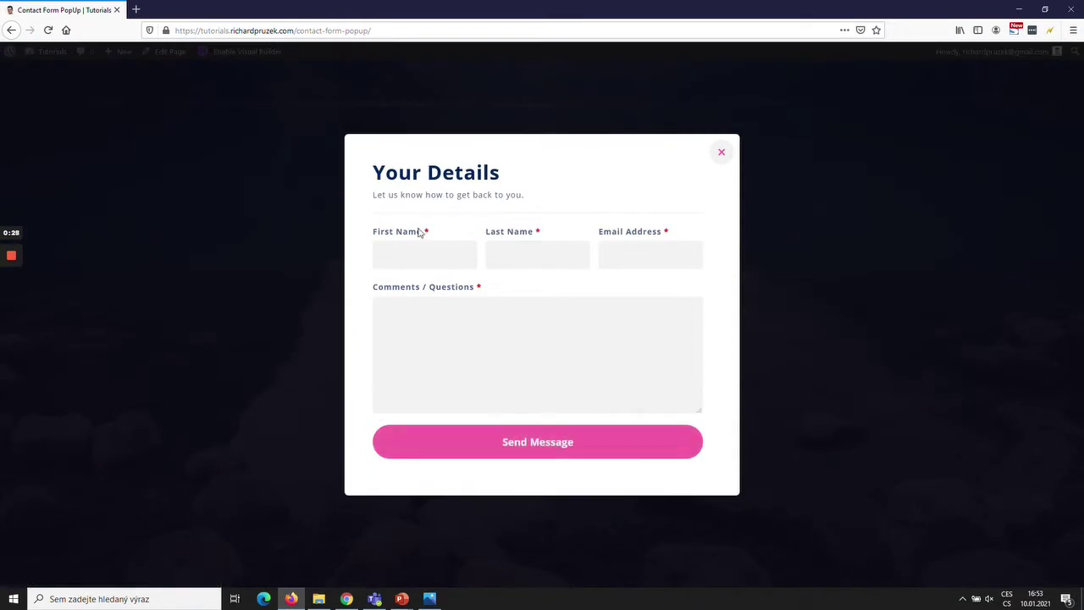
{"action": "left_click", "coordinate": [867, 343]}
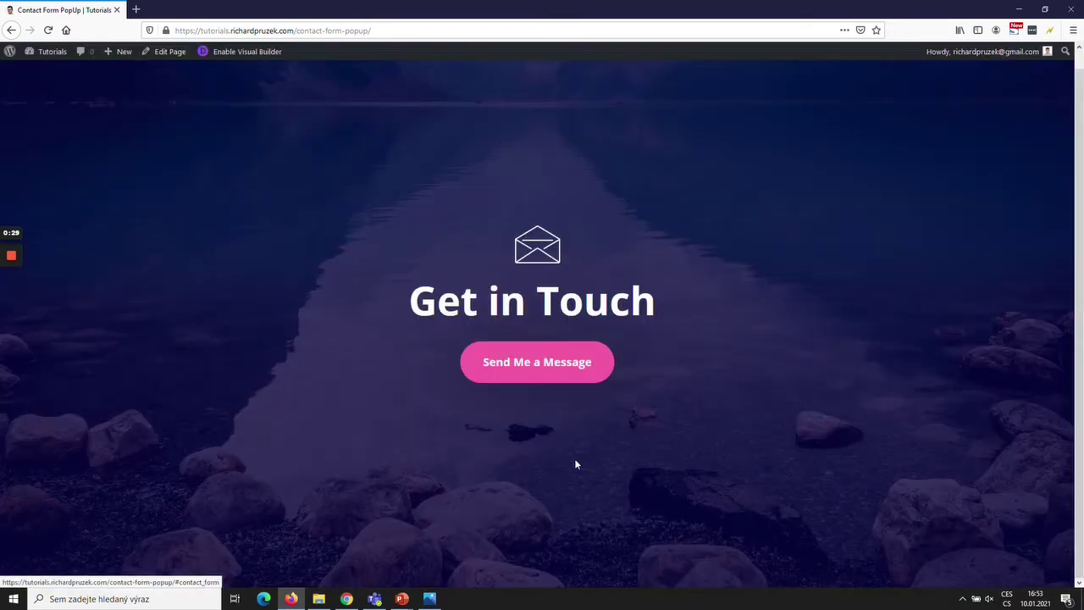
{"action": "left_click", "coordinate": [542, 368]}
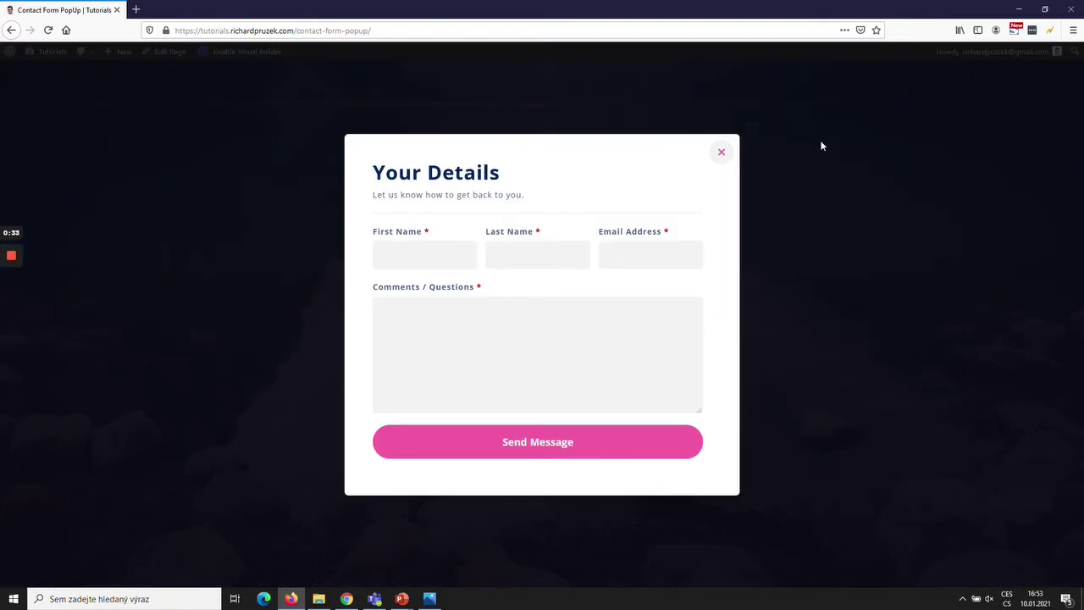
{"action": "left_click", "coordinate": [269, 269]}
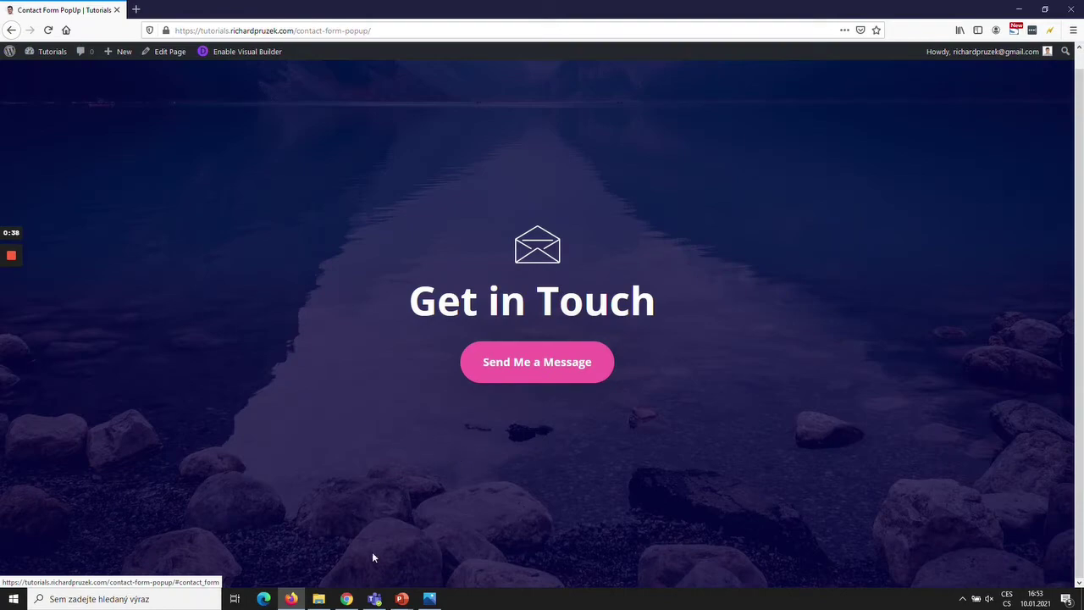
Switch to Chrome, find the Caldera Forms plugin by searching new plugins for "caldera", and install and activate it
{"action": "left_click", "coordinate": [346, 599]}
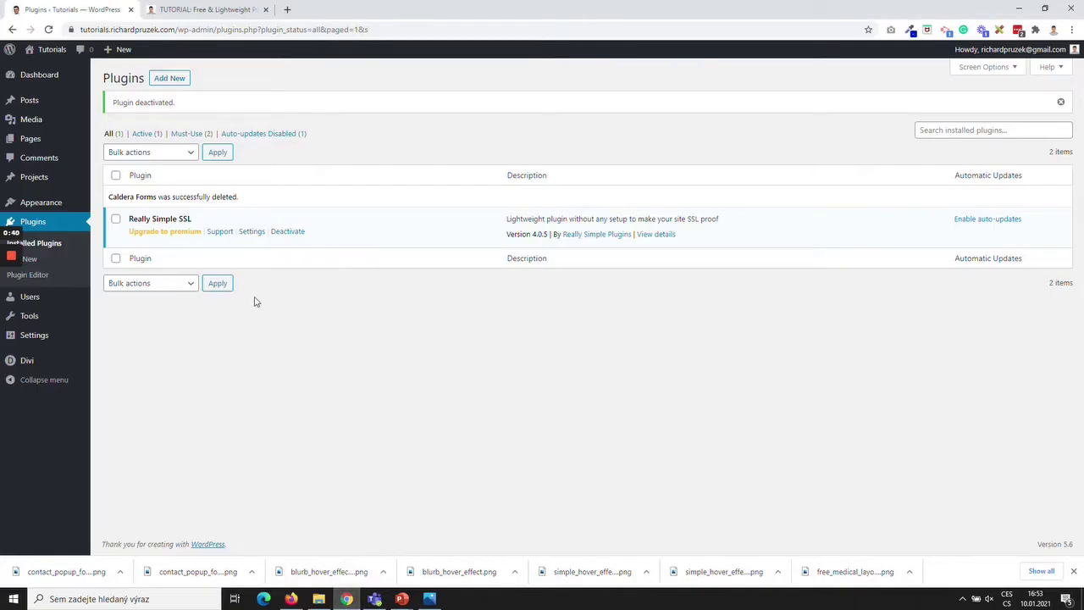
{"action": "left_click", "coordinate": [177, 79]}
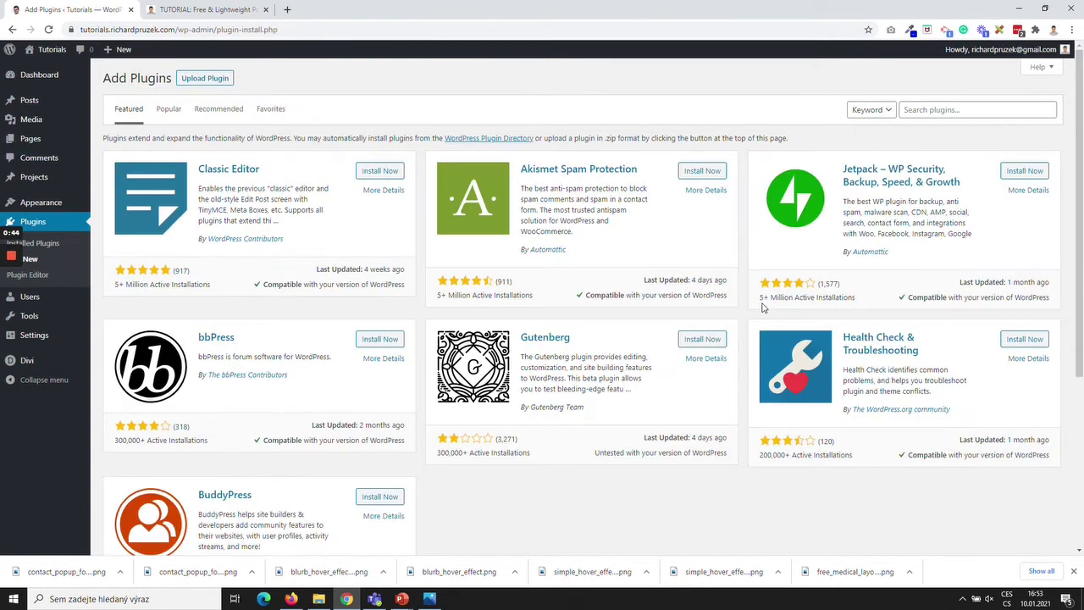
{"action": "left_click", "coordinate": [918, 109]}
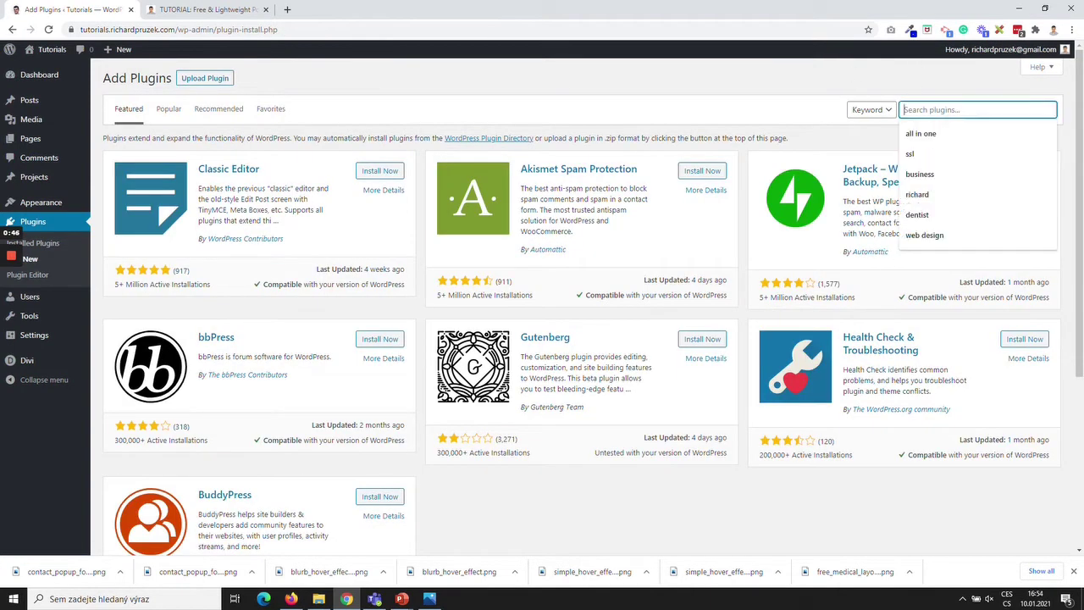
{"action": "type", "text": "caldetr"}
{"action": "key", "text": "BackSpace"}
{"action": "key", "text": "BackSpace"}
{"action": "type", "text": "ra"}
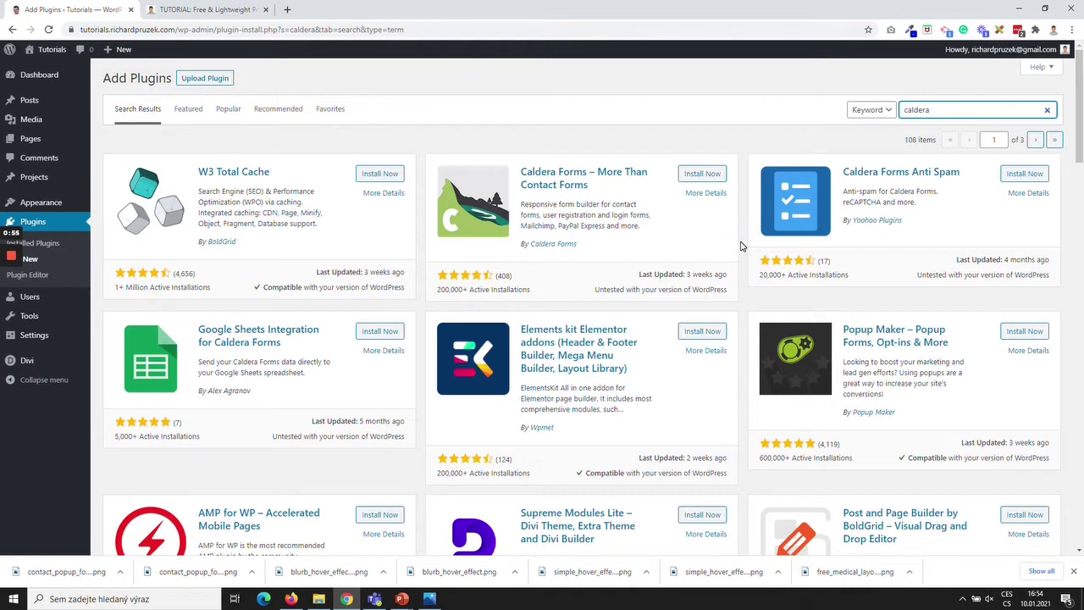
{"action": "left_click", "coordinate": [711, 178]}
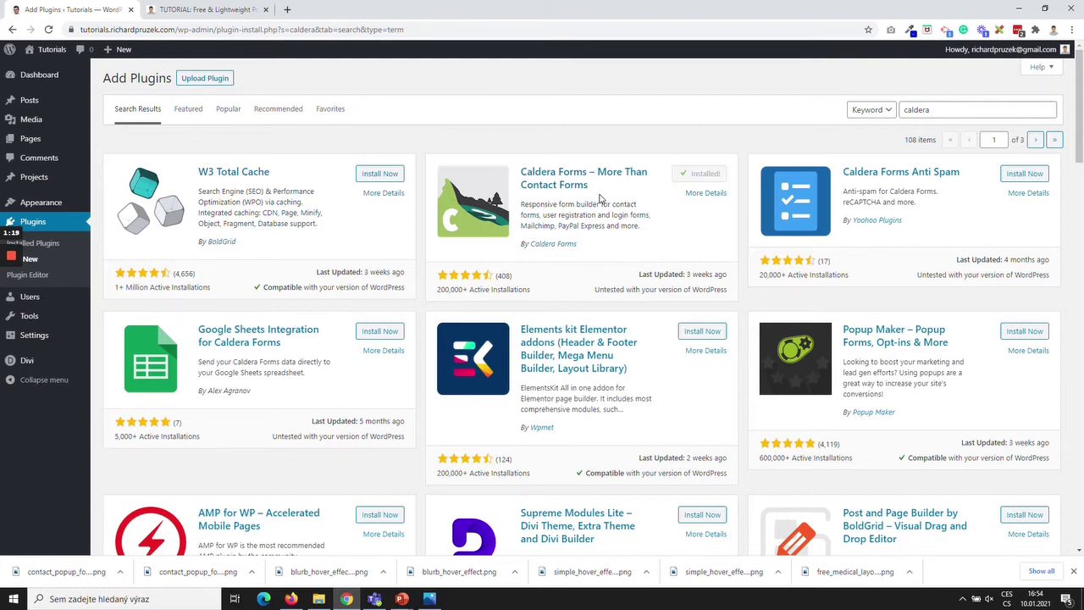
{"action": "left_click", "coordinate": [705, 175]}
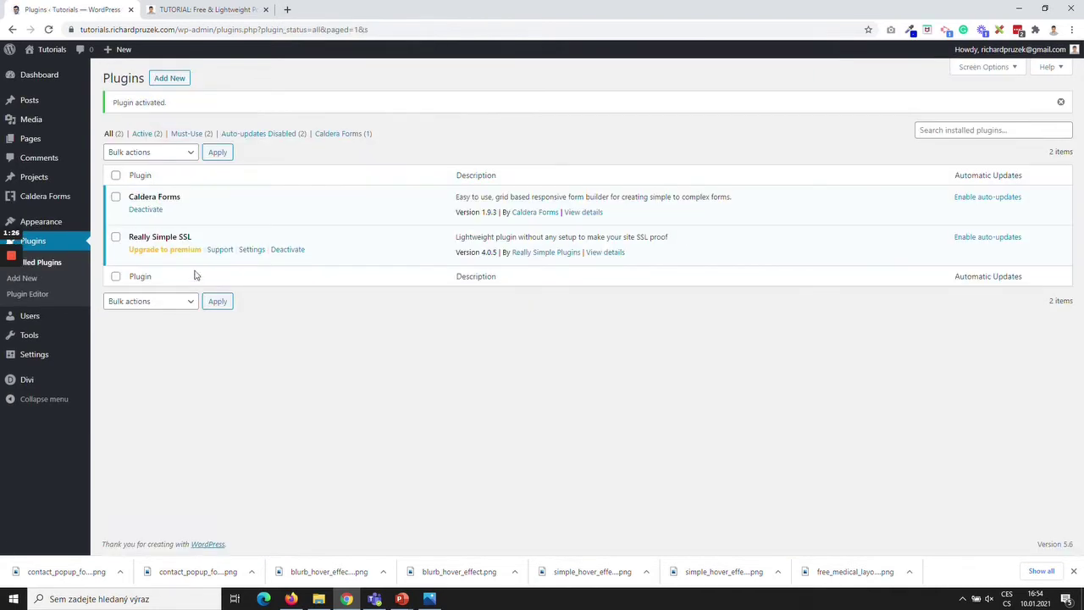
Create a new Caldera form from the Contact Form template and name it "Contact Form"
{"action": "mouse_move", "coordinate": [24, 201]}
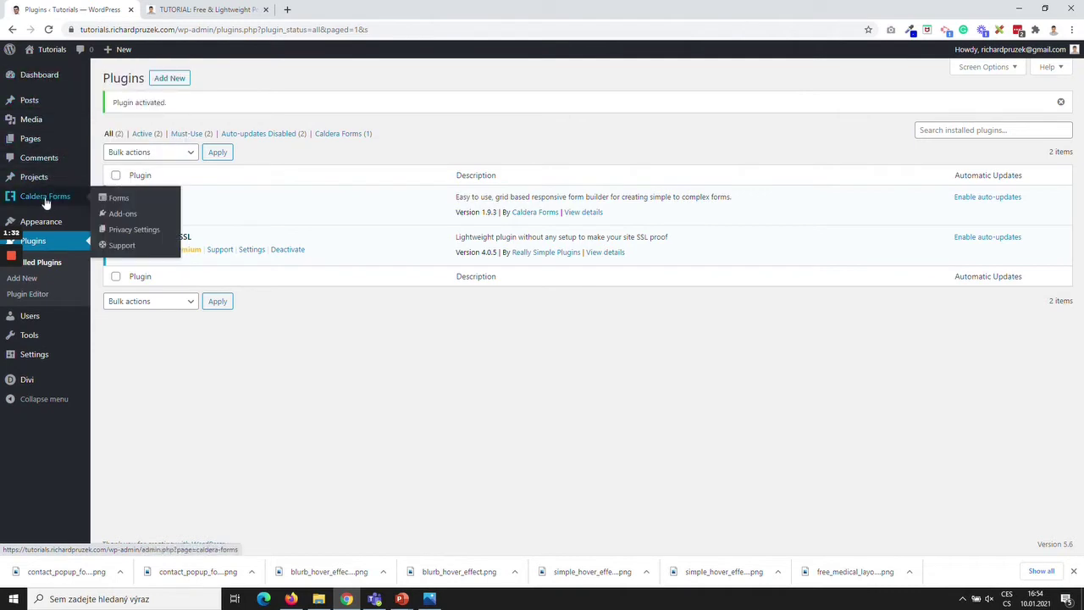
{"action": "left_click", "coordinate": [46, 200]}
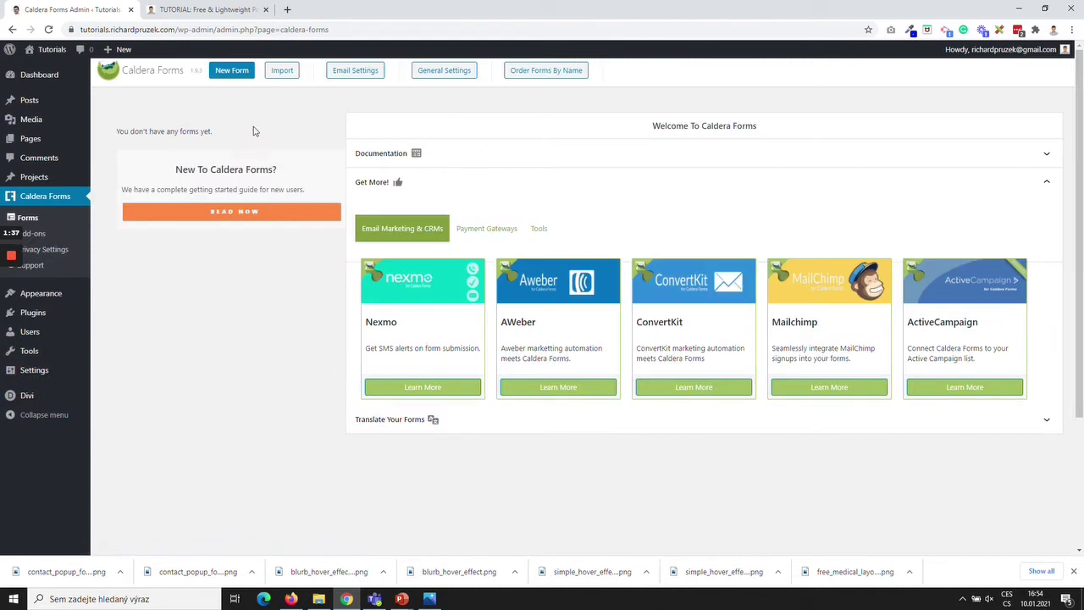
{"action": "left_click", "coordinate": [229, 72]}
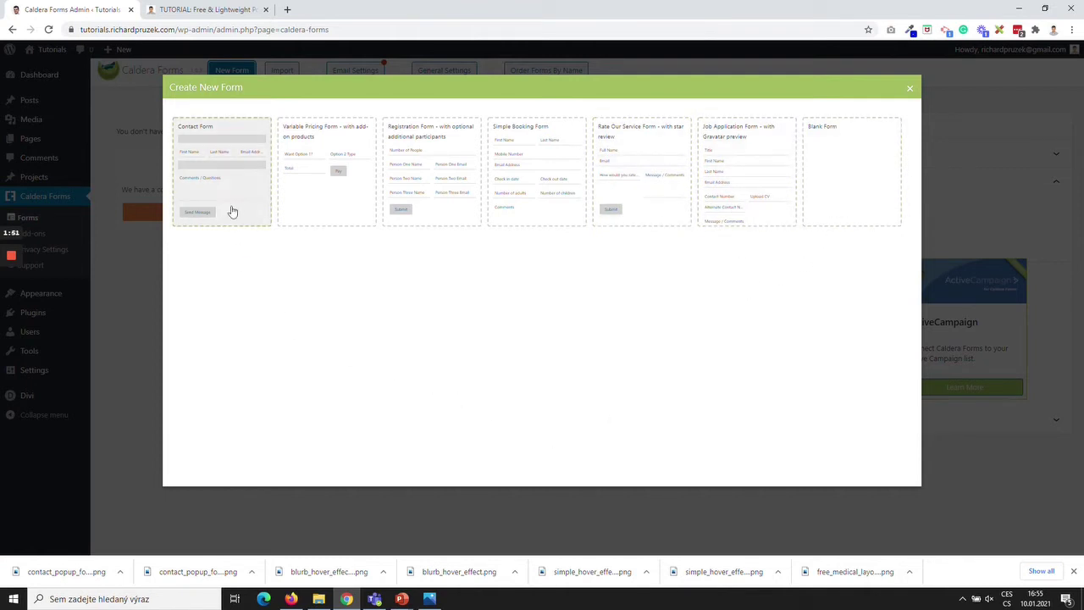
{"action": "left_click", "coordinate": [226, 182]}
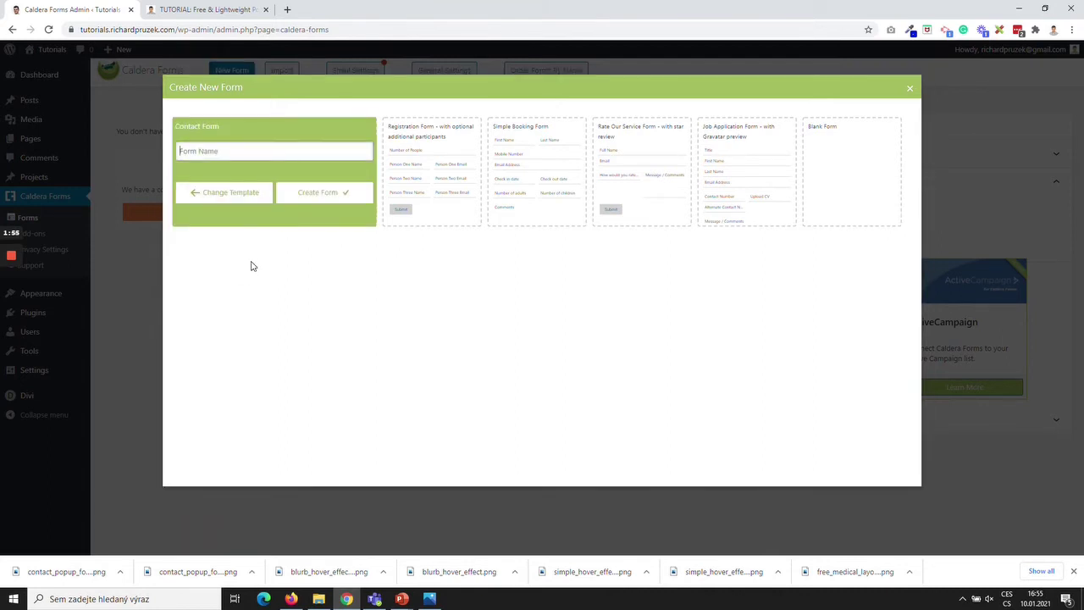
{"action": "type", "text": "Contact Form"}
{"action": "left_click", "coordinate": [318, 196]}
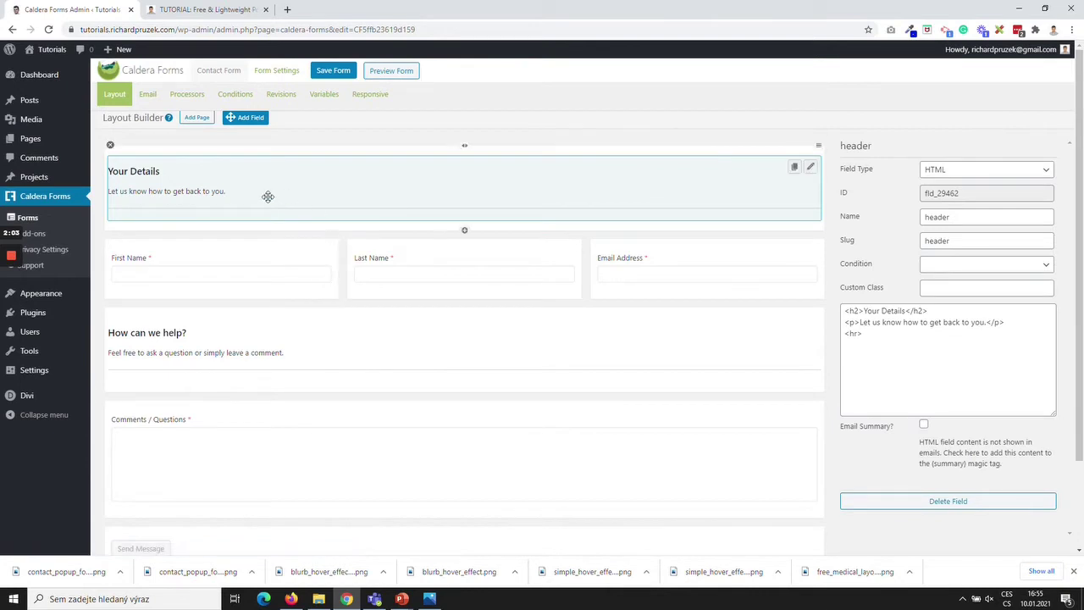
Remove the "How can we help?" row from the form layout and save the form
{"action": "scroll", "coordinate": [271, 364], "scroll_direction": "down", "scroll_amount": 1}
{"action": "scroll", "coordinate": [261, 423], "scroll_direction": "up", "scroll_amount": 1}
{"action": "left_click", "coordinate": [110, 308]}
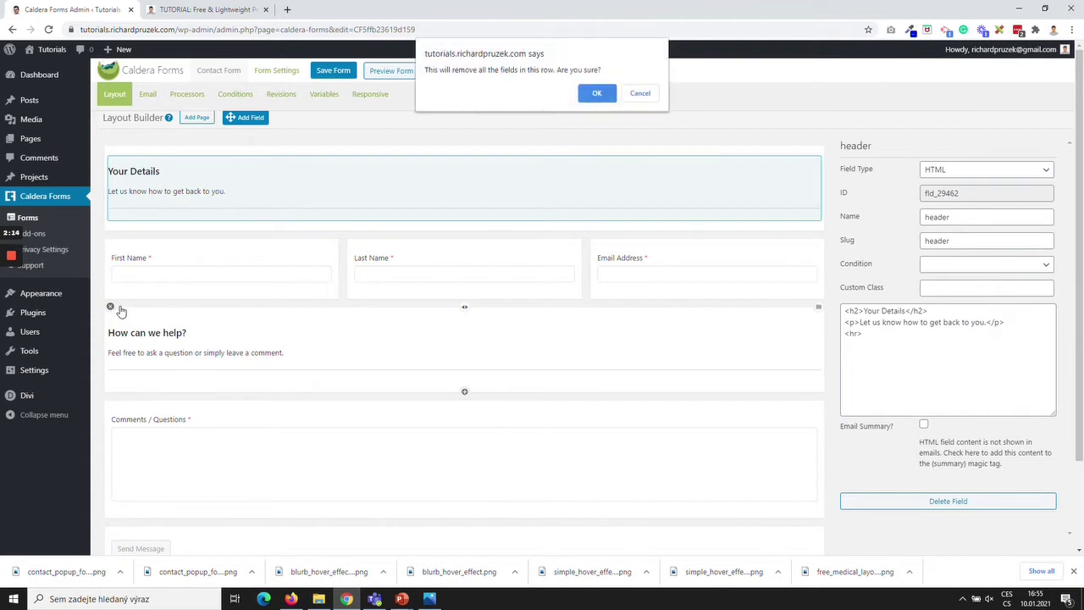
{"action": "left_click", "coordinate": [597, 94]}
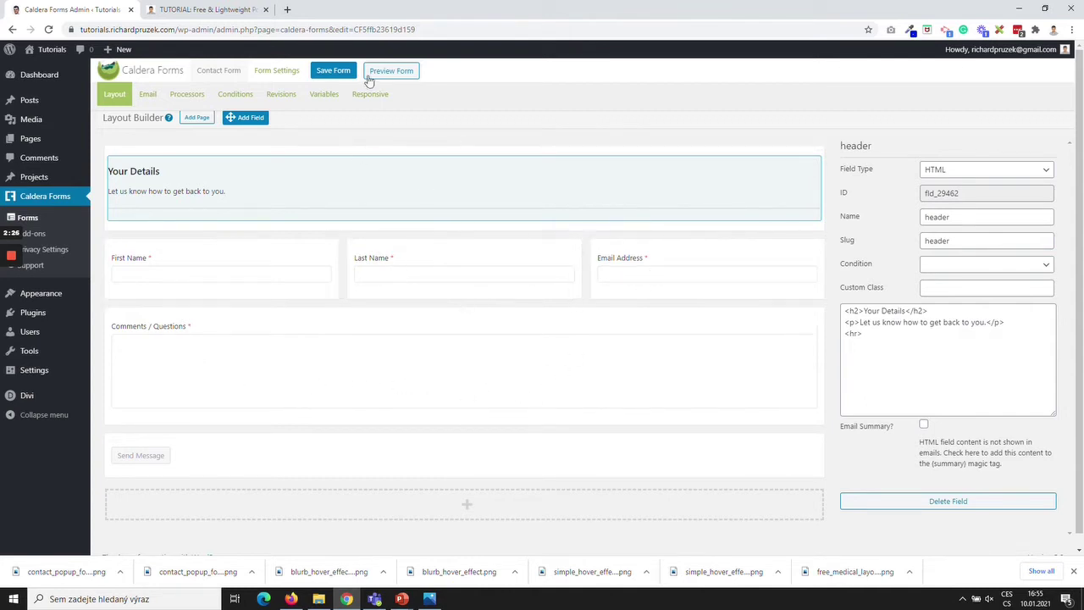
{"action": "left_click", "coordinate": [334, 75]}
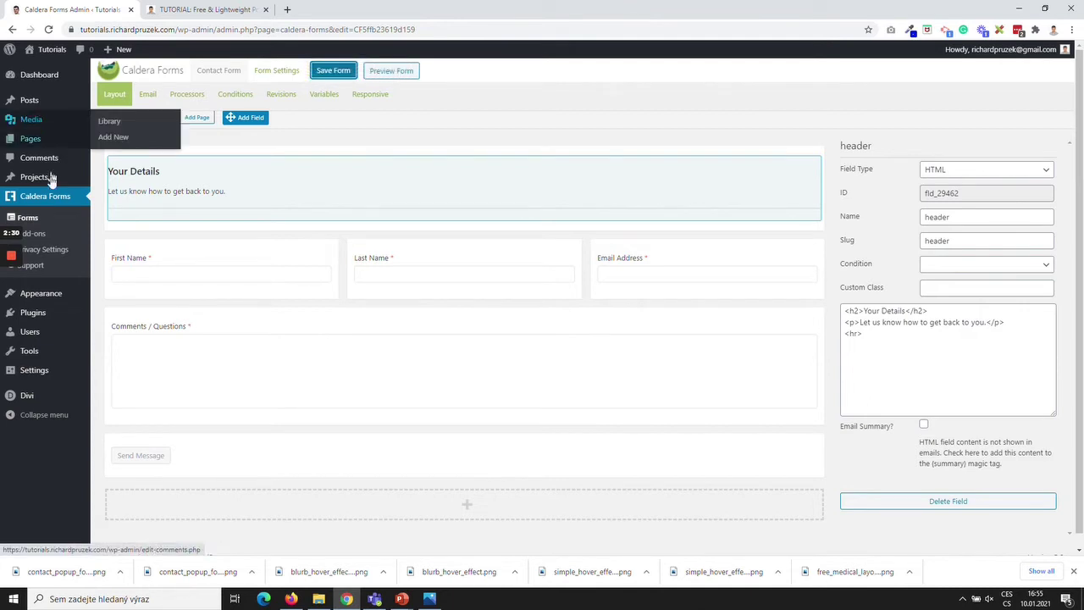
Open the Contact Form PopUp page for editing in the Divi visual builder
{"action": "mouse_move", "coordinate": [68, 328]}
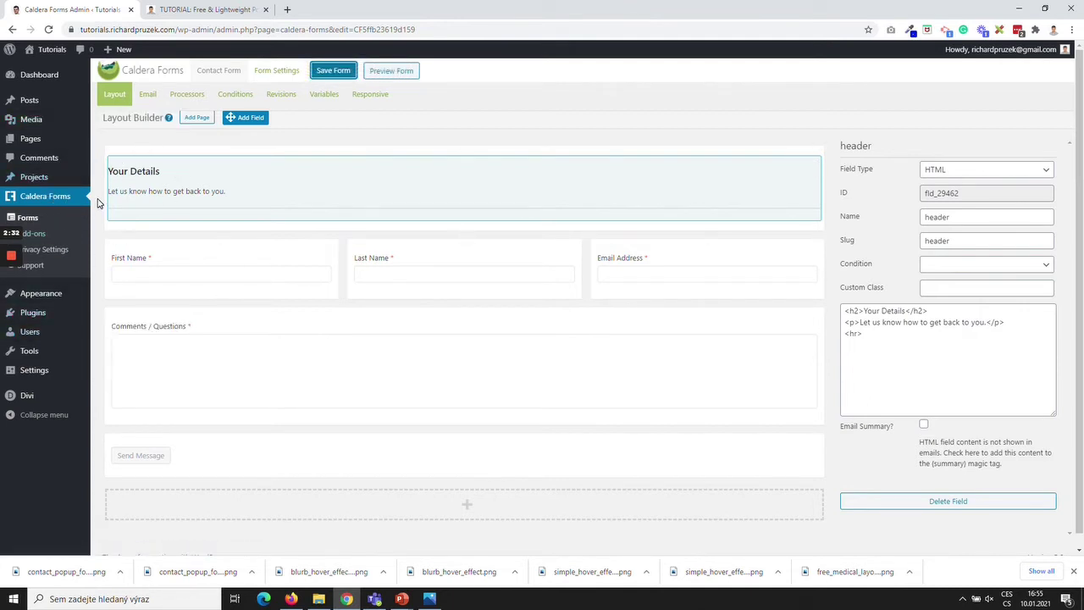
{"action": "left_click", "coordinate": [41, 140]}
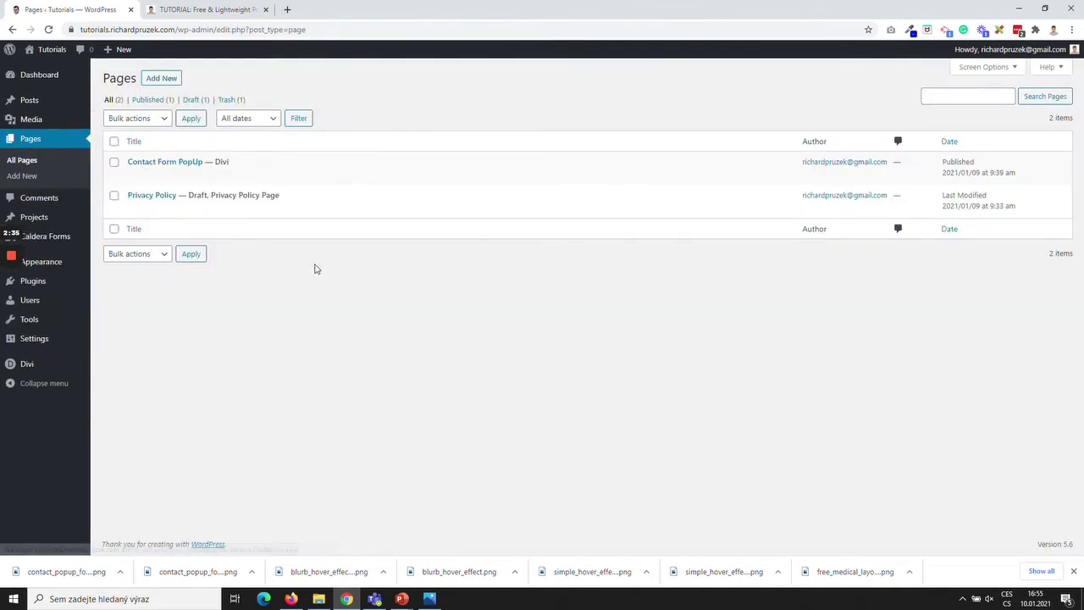
{"action": "left_click", "coordinate": [154, 163]}
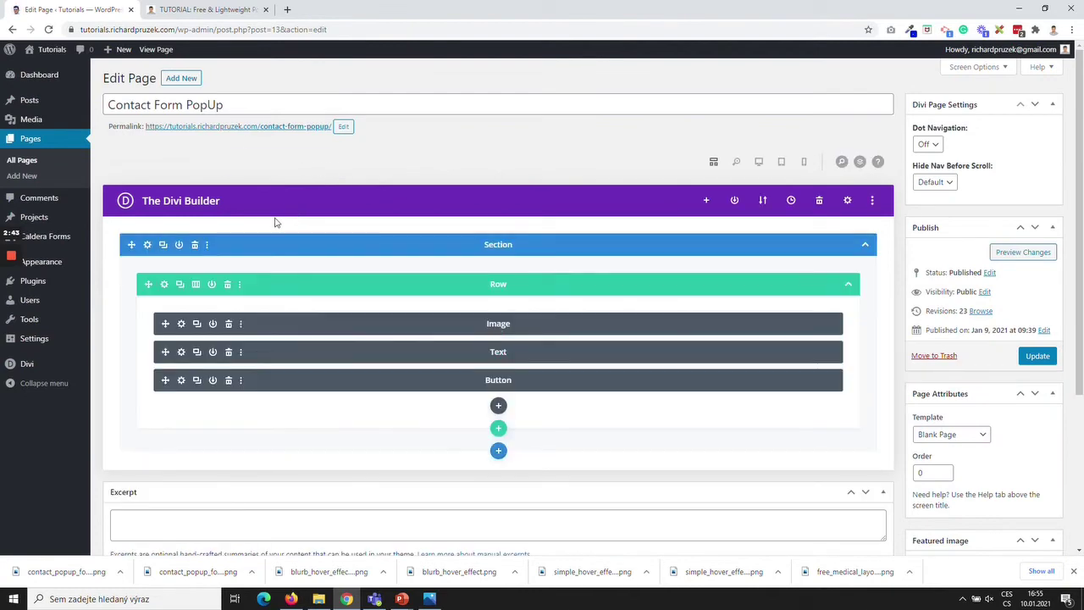
{"action": "left_click", "coordinate": [291, 164]}
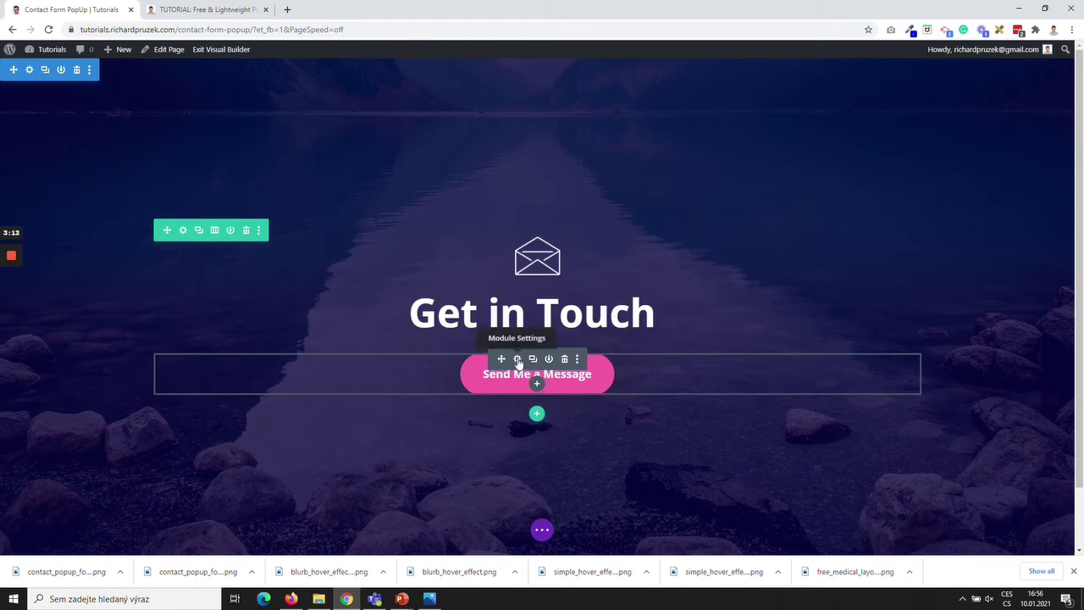
Give the Send Me a Message button the CSS class open-popup-link, copied from section 4 of the tutorial article
{"action": "left_click", "coordinate": [518, 362]}
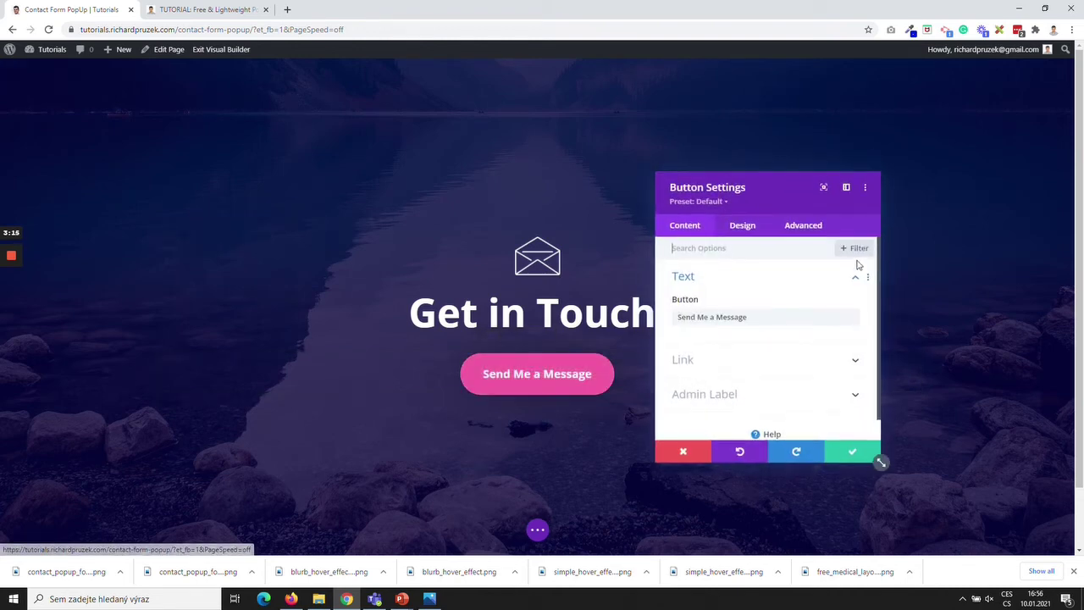
{"action": "left_click_drag", "start_coordinate": [769, 198], "coordinate": [796, 181]}
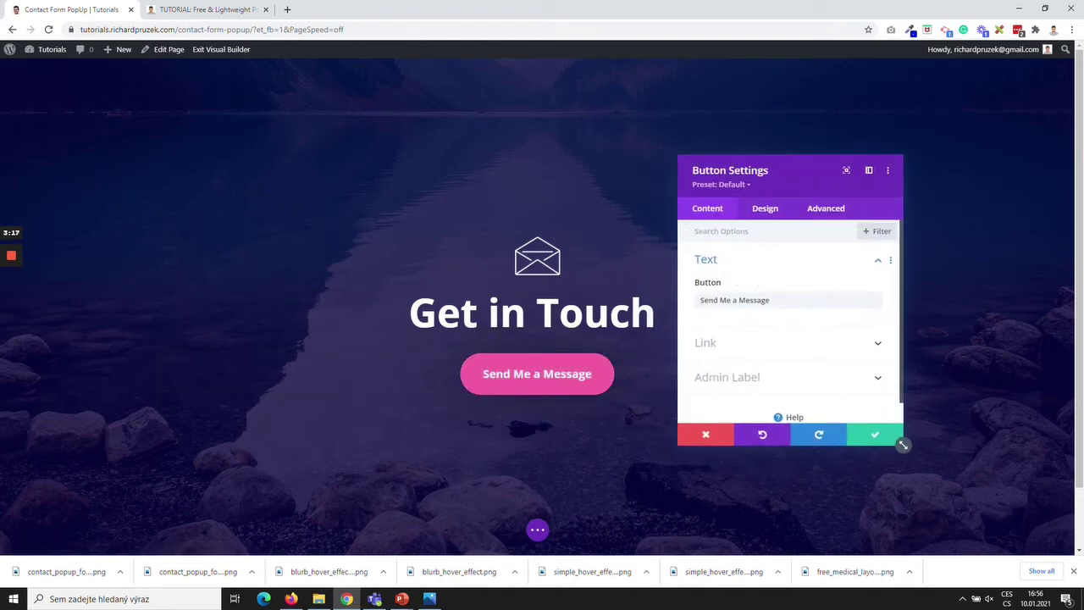
{"action": "left_click", "coordinate": [828, 209]}
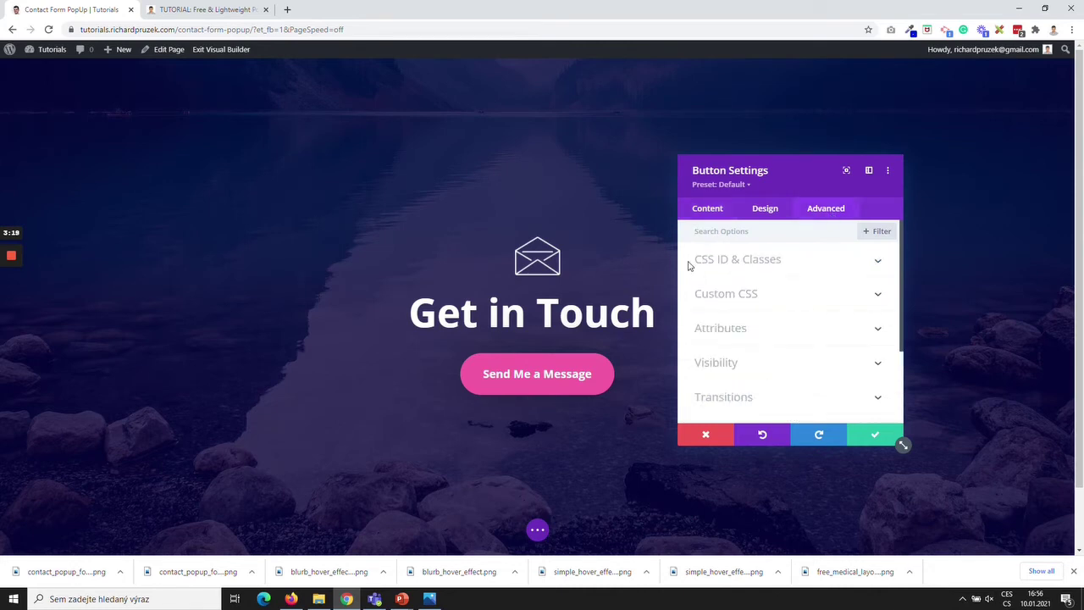
{"action": "left_click", "coordinate": [752, 267]}
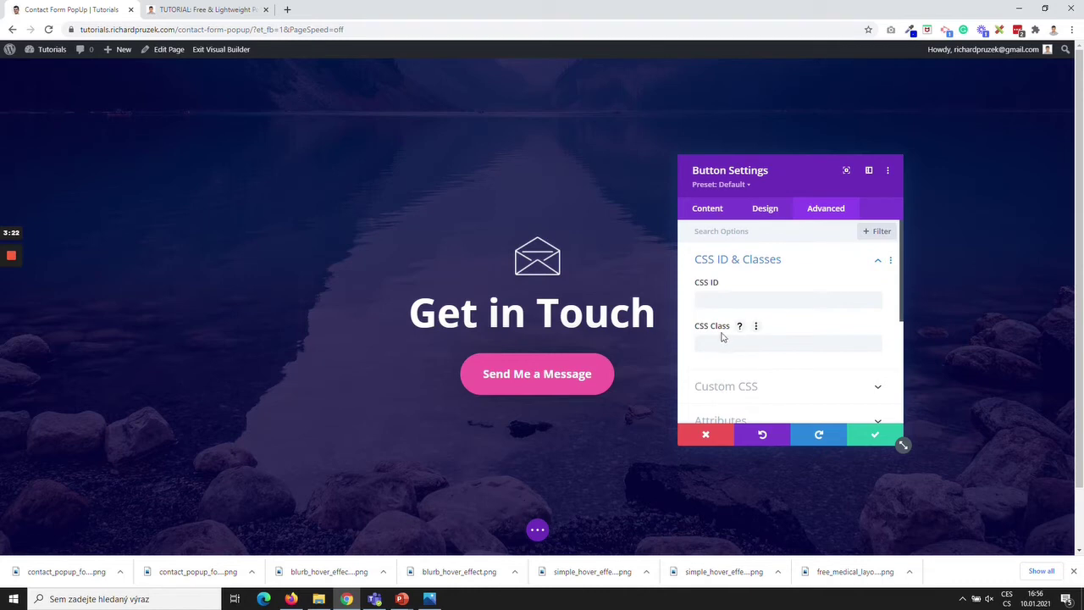
{"action": "left_click", "coordinate": [217, 10]}
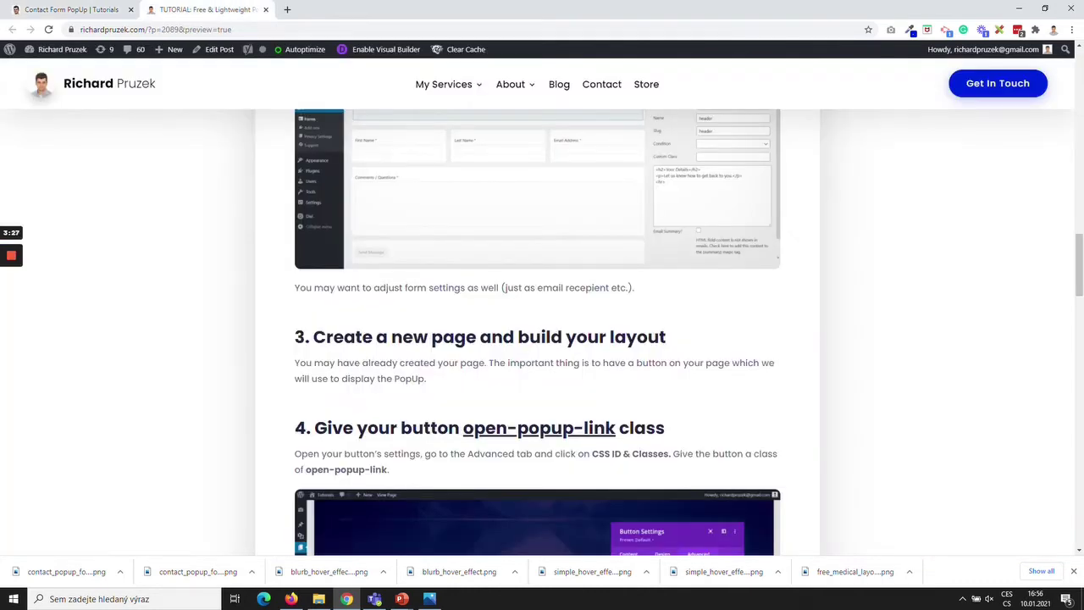
{"action": "scroll", "coordinate": [540, 372], "scroll_direction": "down", "scroll_amount": 2}
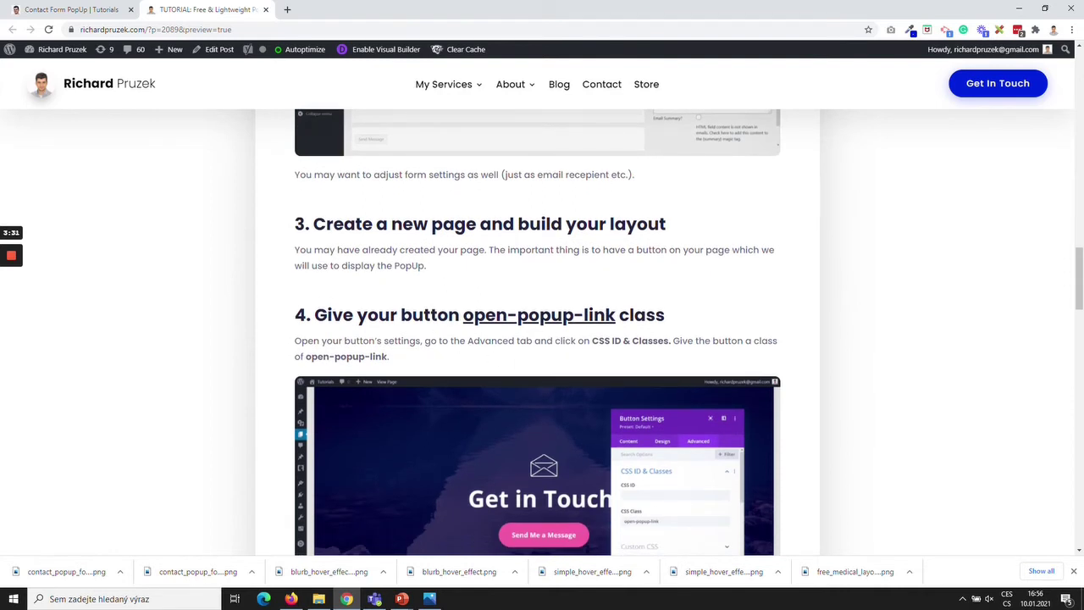
{"action": "left_click_drag", "start_coordinate": [616, 315], "coordinate": [462, 315]}
{"action": "key", "text": "ctrl+c"}
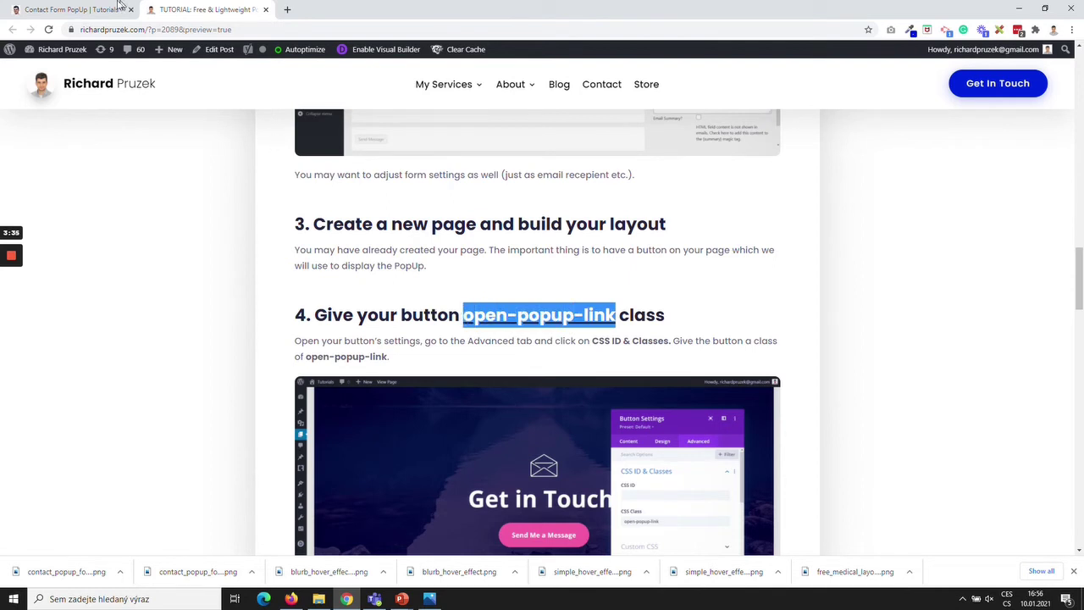
{"action": "left_click", "coordinate": [67, 10]}
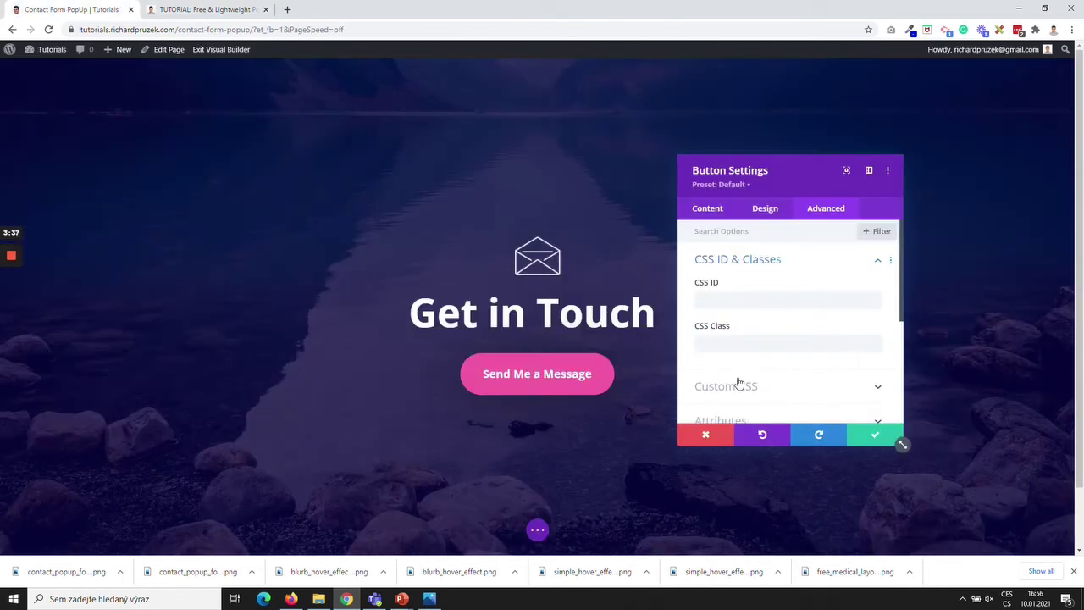
{"action": "left_click", "coordinate": [702, 343]}
{"action": "key", "text": "ctrl+v"}
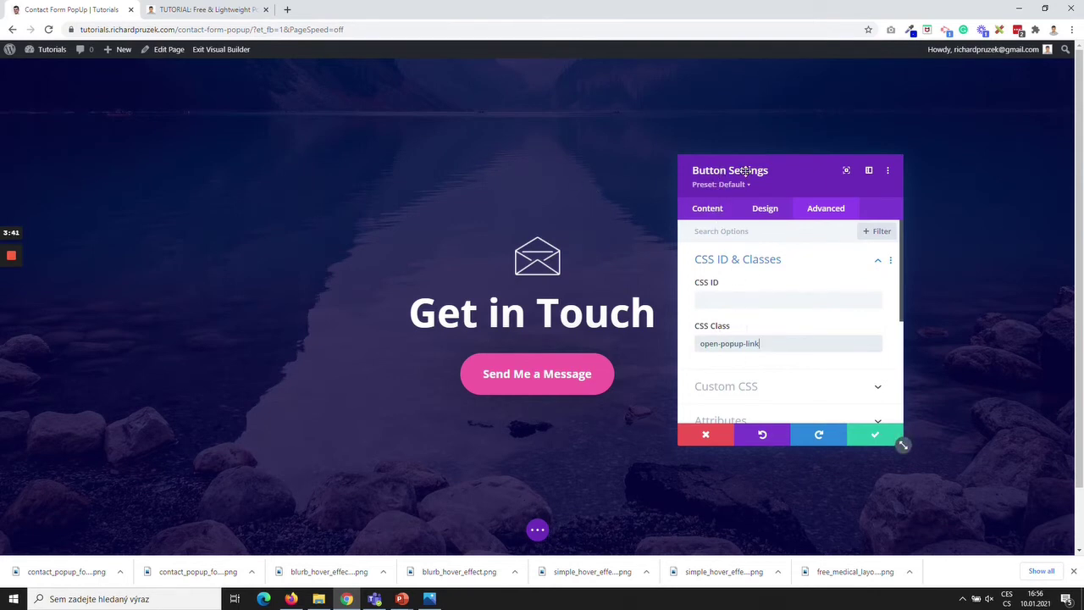
Set the Send Me a Message button's link URL to #contact_form, copied from section 5 of the tutorial article, and save its settings
{"action": "left_click", "coordinate": [212, 9]}
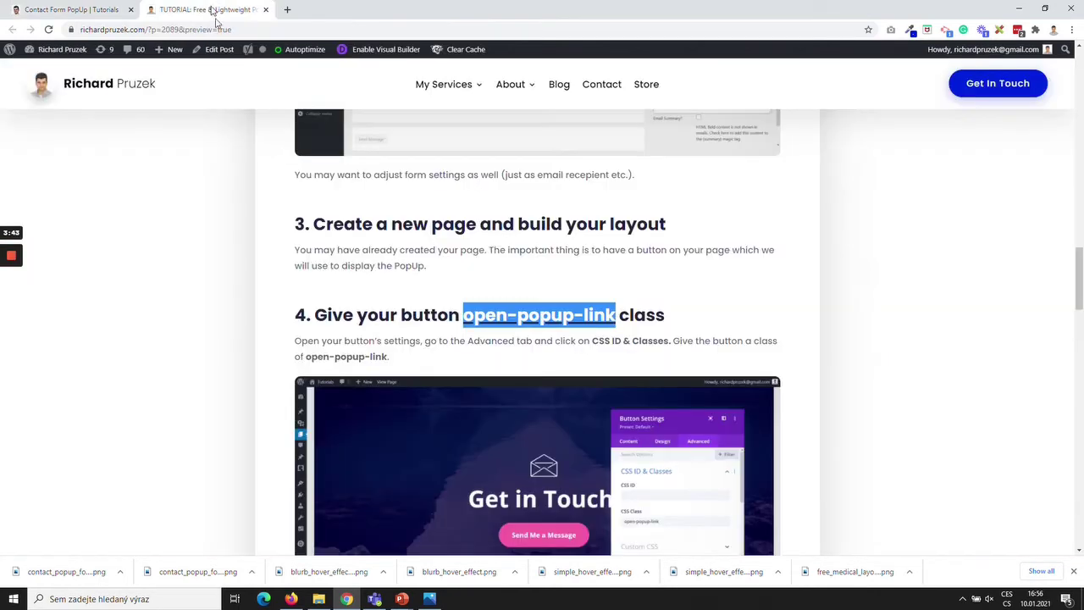
{"action": "scroll", "coordinate": [600, 314], "scroll_direction": "down", "scroll_amount": 5}
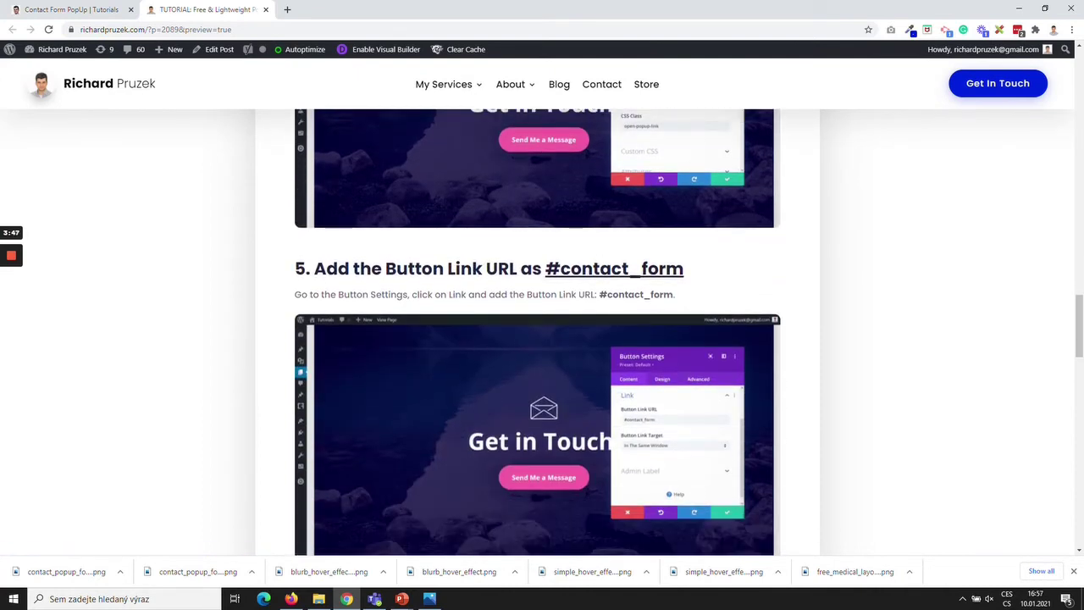
{"action": "scroll", "coordinate": [404, 235], "scroll_direction": "down", "scroll_amount": 1}
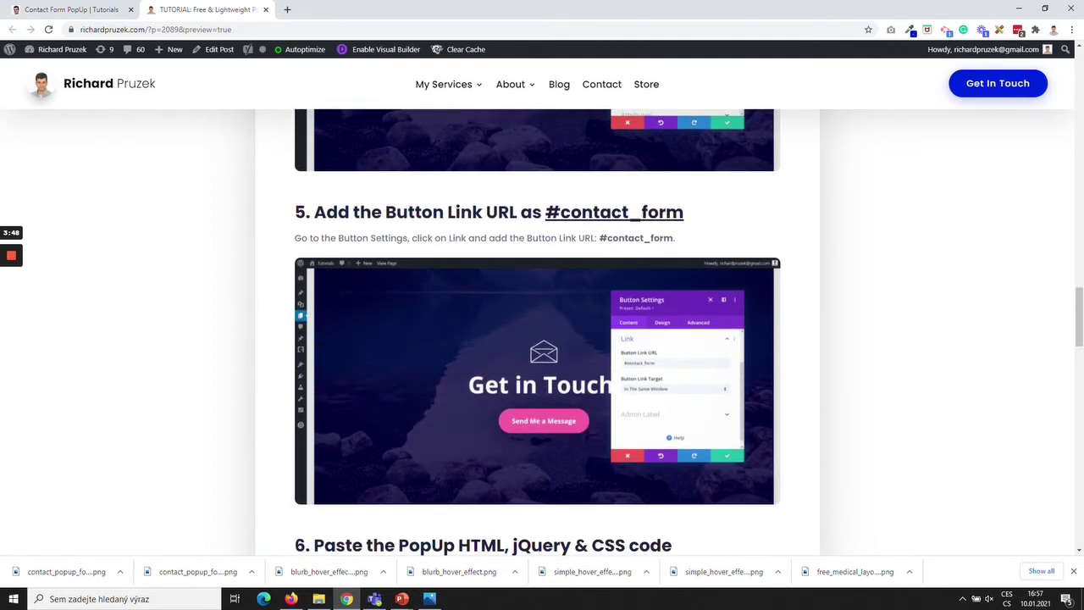
{"action": "left_click_drag", "start_coordinate": [686, 219], "coordinate": [545, 217]}
{"action": "key", "text": "ctrl+c"}
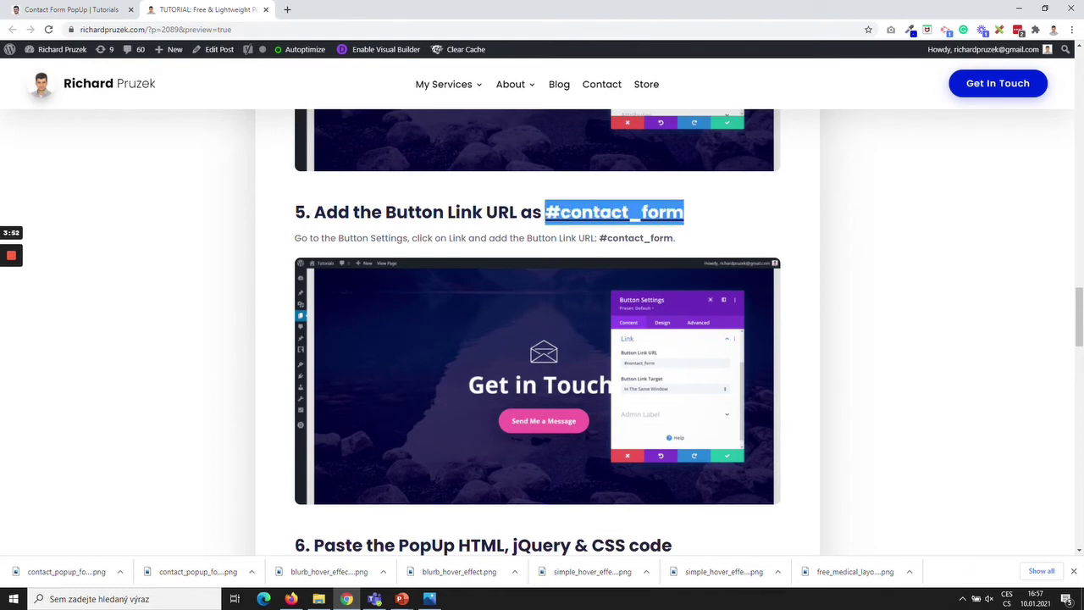
{"action": "left_click", "coordinate": [64, 10]}
{"action": "left_click", "coordinate": [708, 209]}
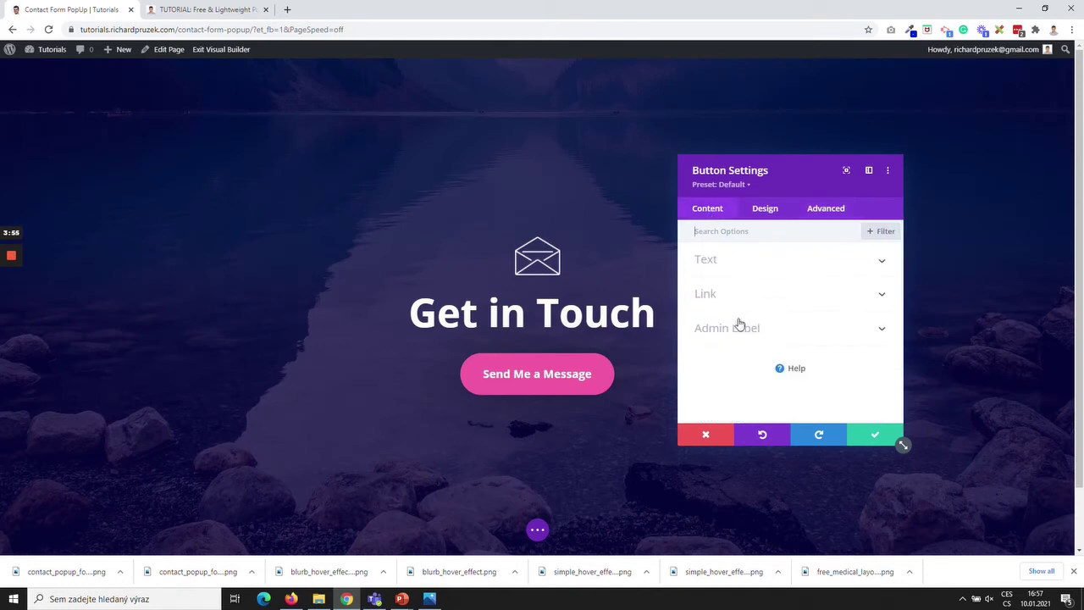
{"action": "left_click", "coordinate": [724, 294]}
{"action": "left_click", "coordinate": [745, 277]}
{"action": "key", "text": "ctrl+v"}
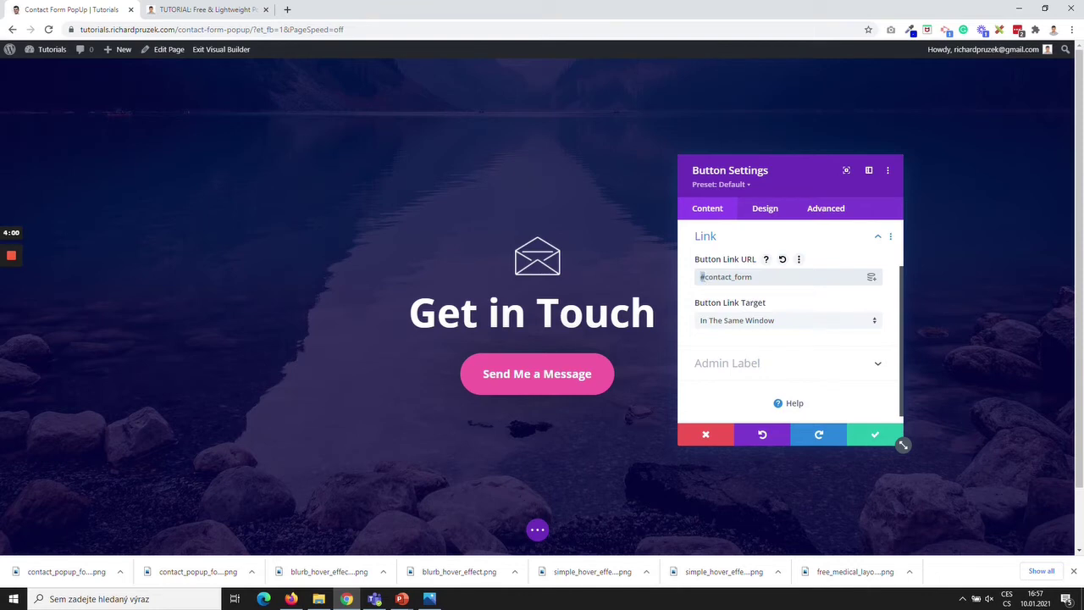
{"action": "left_click", "coordinate": [876, 436]}
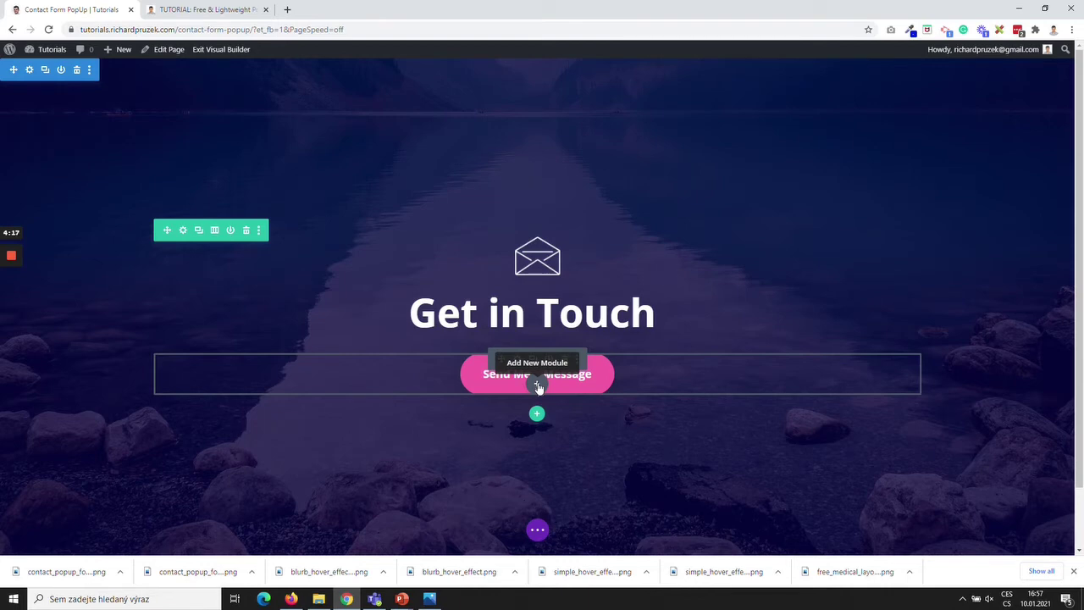
Add a Code module directly below the Send Me a Message button
{"action": "left_click", "coordinate": [538, 385]}
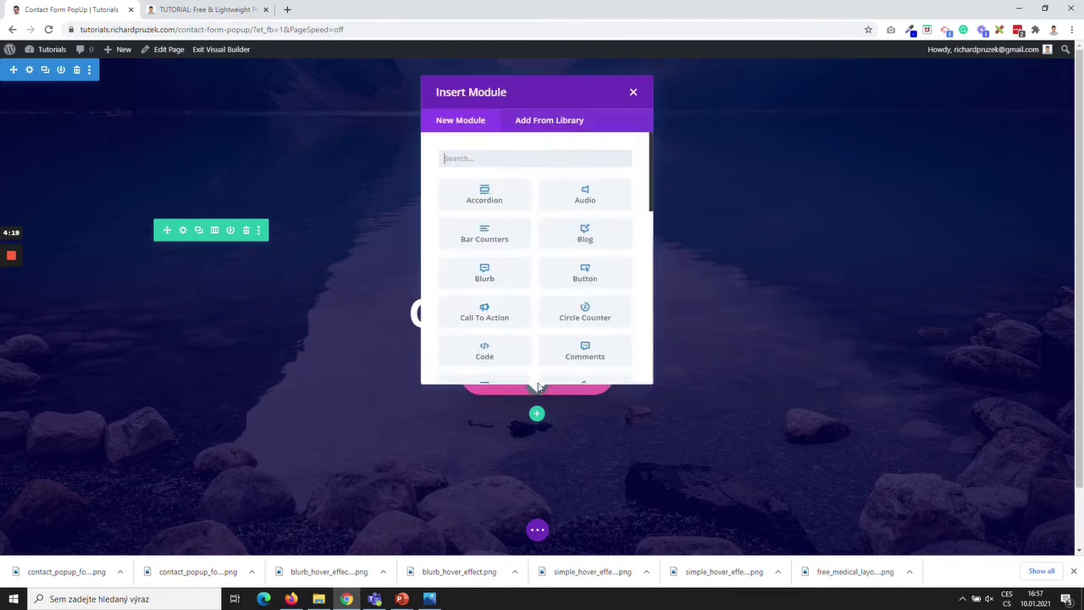
{"action": "type", "text": "code"}
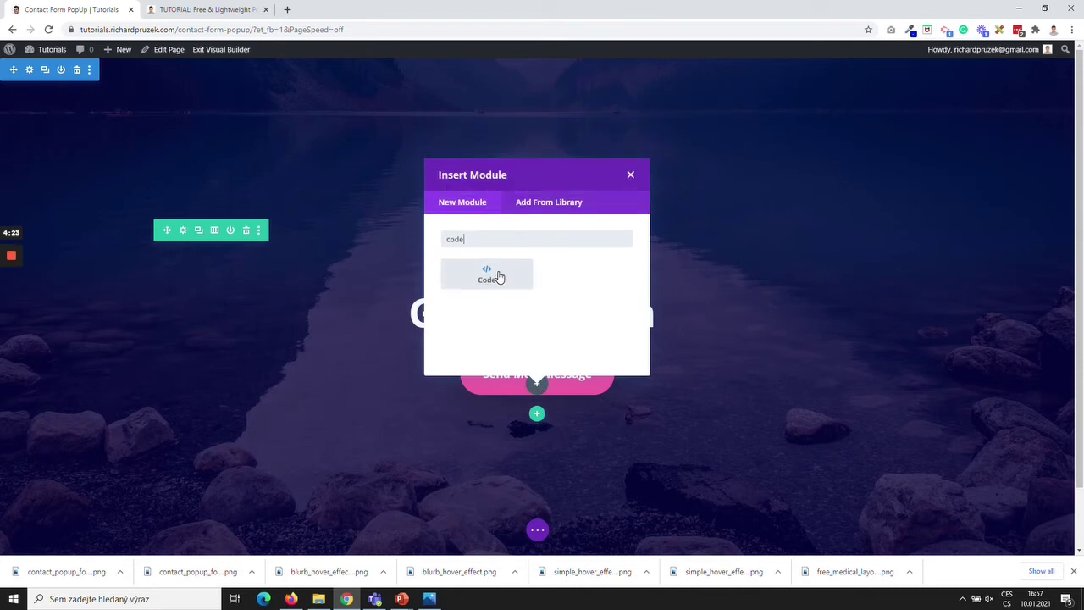
{"action": "left_click", "coordinate": [499, 277]}
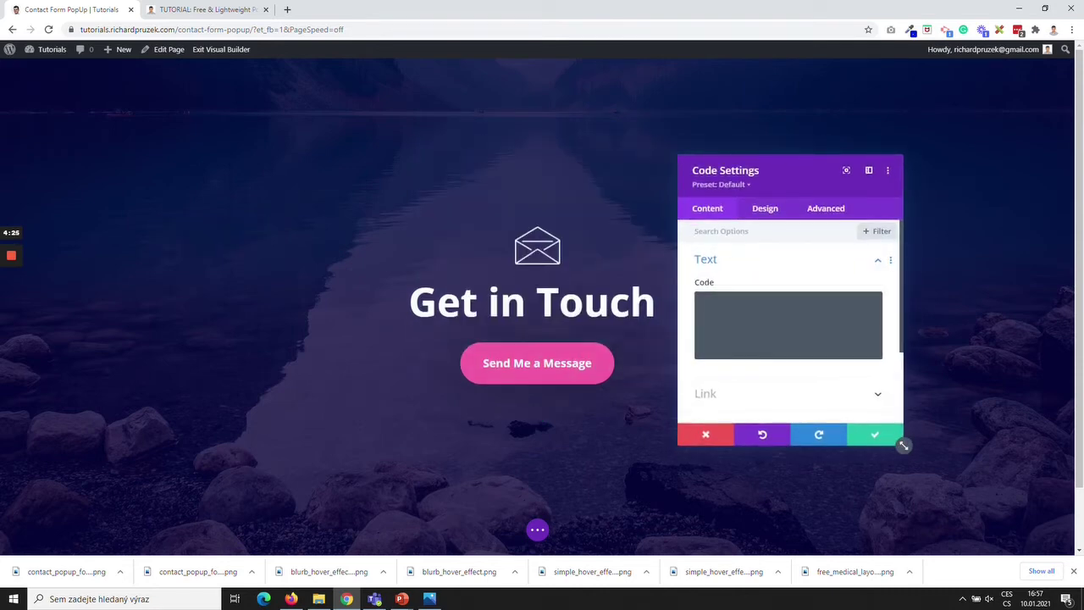
Copy the contact_form div HTML from section 6 of the tutorial article into the Code module
{"action": "left_click", "coordinate": [207, 9]}
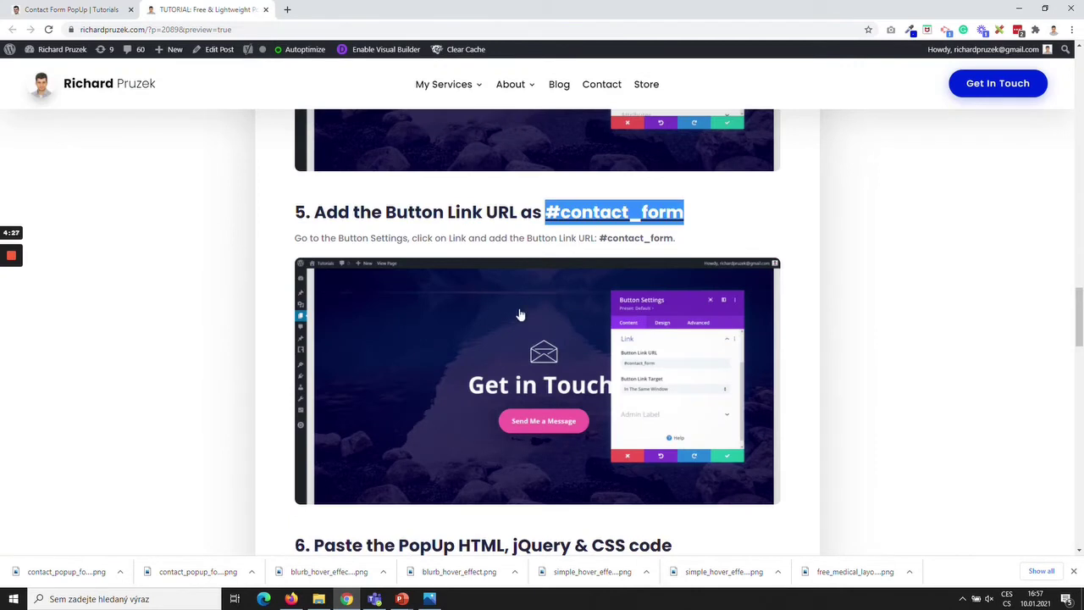
{"action": "scroll", "coordinate": [520, 315], "scroll_direction": "down", "scroll_amount": 5}
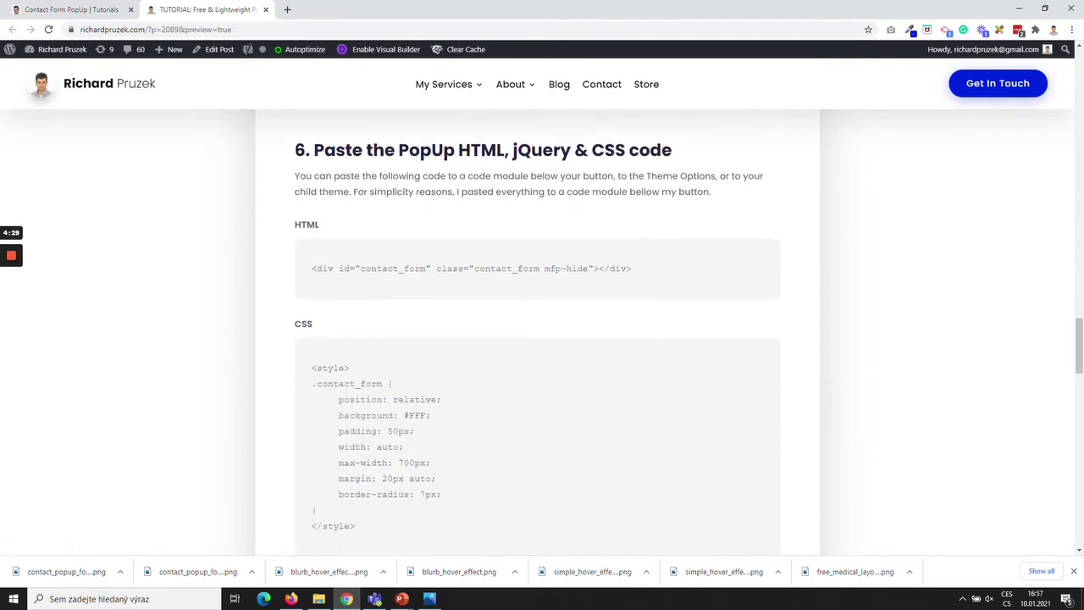
{"action": "scroll", "coordinate": [512, 217], "scroll_direction": "down", "scroll_amount": 1}
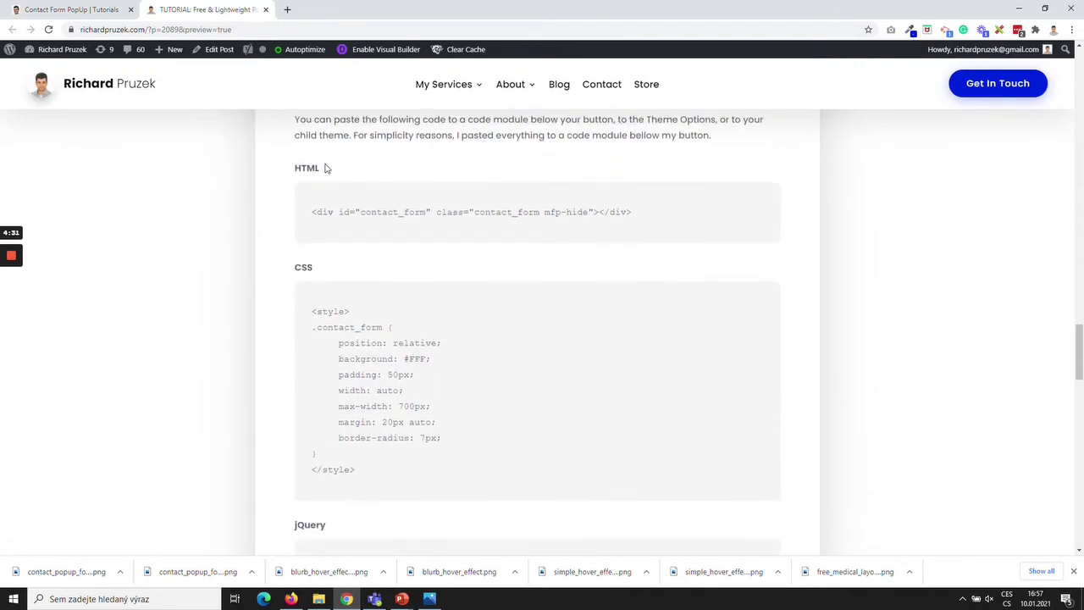
{"action": "scroll", "coordinate": [364, 375], "scroll_direction": "down", "scroll_amount": 2}
{"action": "scroll", "coordinate": [372, 322], "scroll_direction": "up", "scroll_amount": 2}
{"action": "triple_click", "coordinate": [394, 212]}
{"action": "key", "text": "ctrl+c"}
{"action": "left_click", "coordinate": [68, 9]}
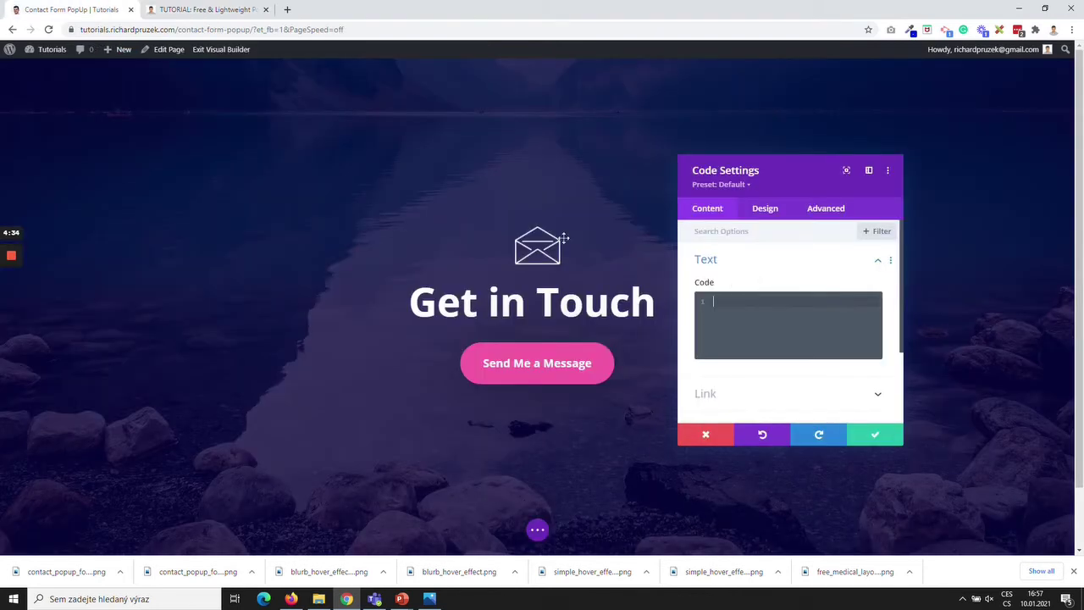
{"action": "key", "text": "ctrl+v"}
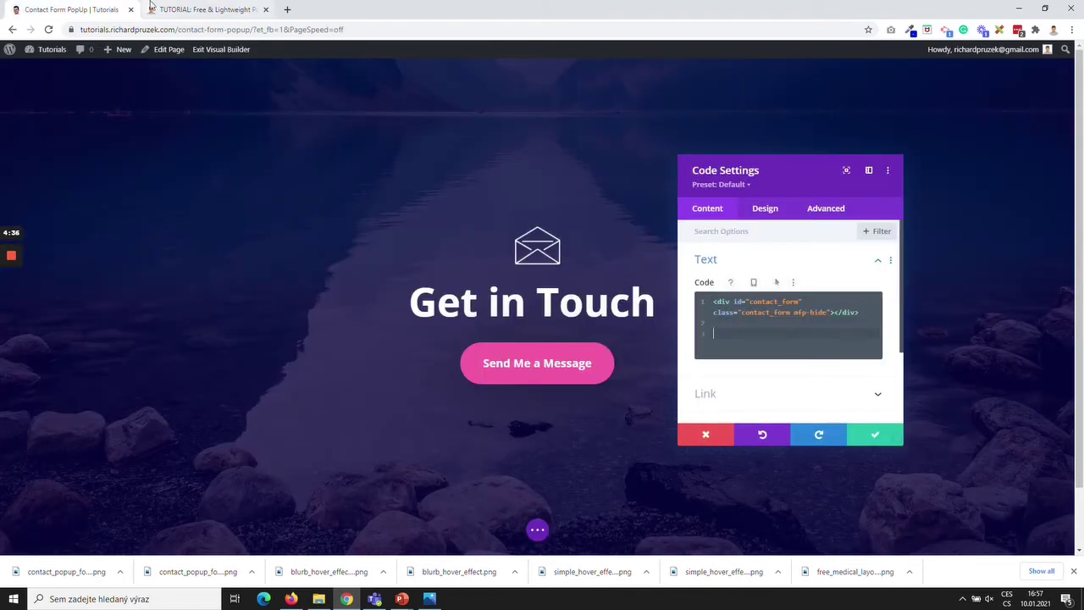
Add the article's .contact_form CSS, including its style tags, below the HTML in the Code module
{"action": "left_click", "coordinate": [204, 9]}
{"action": "scroll", "coordinate": [367, 405], "scroll_direction": "down", "scroll_amount": 1}
{"action": "left_click_drag", "start_coordinate": [359, 414], "coordinate": [312, 265]}
{"action": "key", "text": "ctrl+c"}
{"action": "left_click", "coordinate": [68, 9]}
{"action": "key", "text": "ctrl+v"}
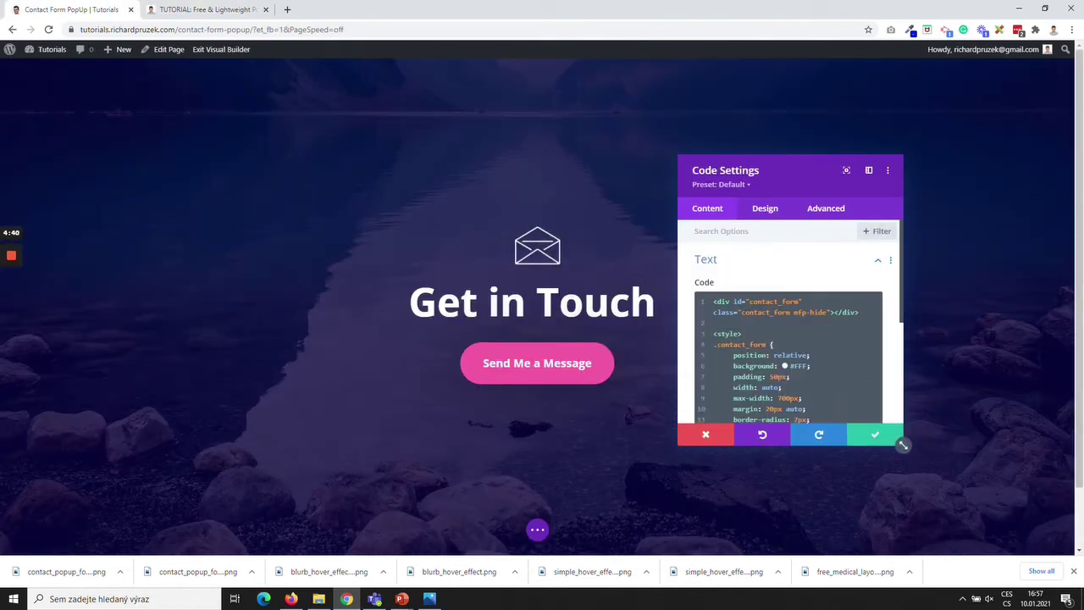
{"action": "scroll", "coordinate": [791, 322], "scroll_direction": "down", "scroll_amount": 1}
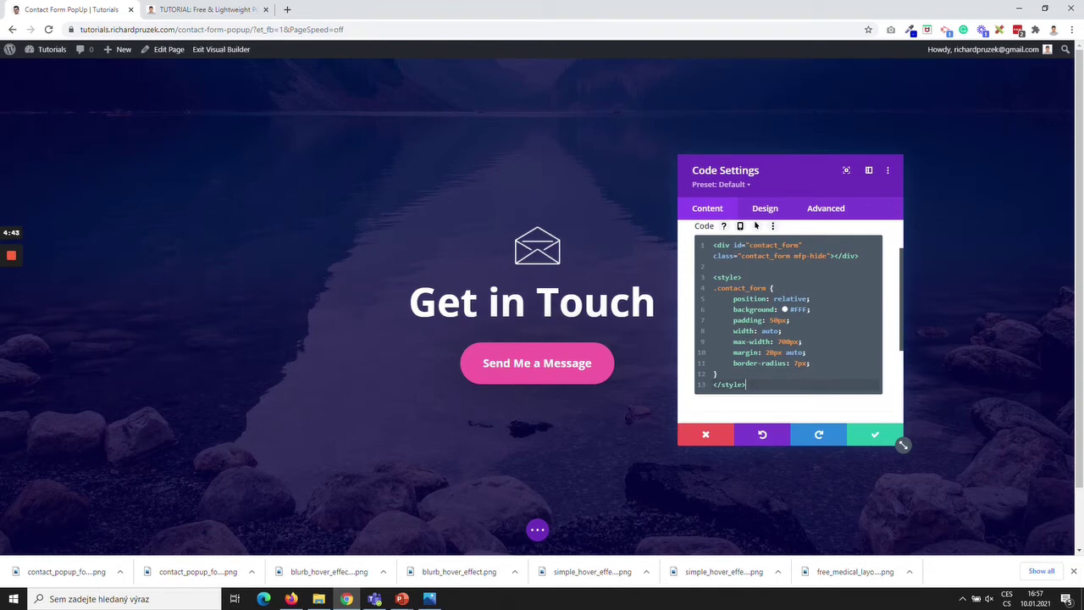
{"action": "left_click_drag", "start_coordinate": [741, 278], "coordinate": [713, 278]}
{"action": "left_click", "coordinate": [750, 277]}
{"action": "left_click_drag", "start_coordinate": [745, 384], "coordinate": [709, 389]}
{"action": "left_click", "coordinate": [745, 385]}
Add the article's jQuery magnificPopup script below the CSS in the Code module and save the module
{"action": "left_click", "coordinate": [208, 9]}
{"action": "scroll", "coordinate": [480, 391], "scroll_direction": "down", "scroll_amount": 2}
{"action": "left_click_drag", "start_coordinate": [364, 471], "coordinate": [311, 342]}
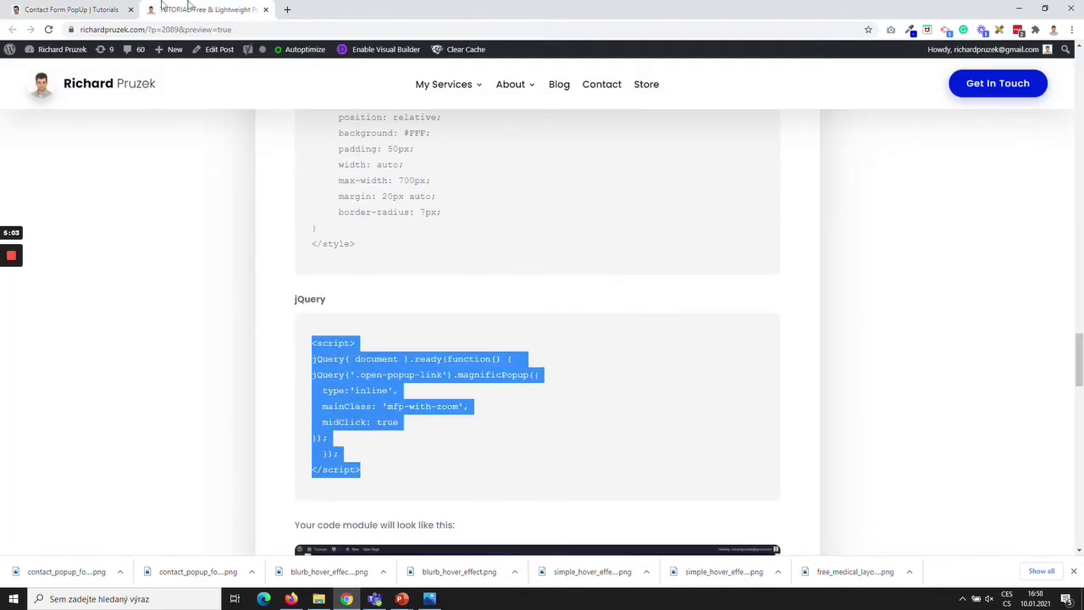
{"action": "left_click", "coordinate": [77, 10]}
{"action": "key", "text": "ctrl+v"}
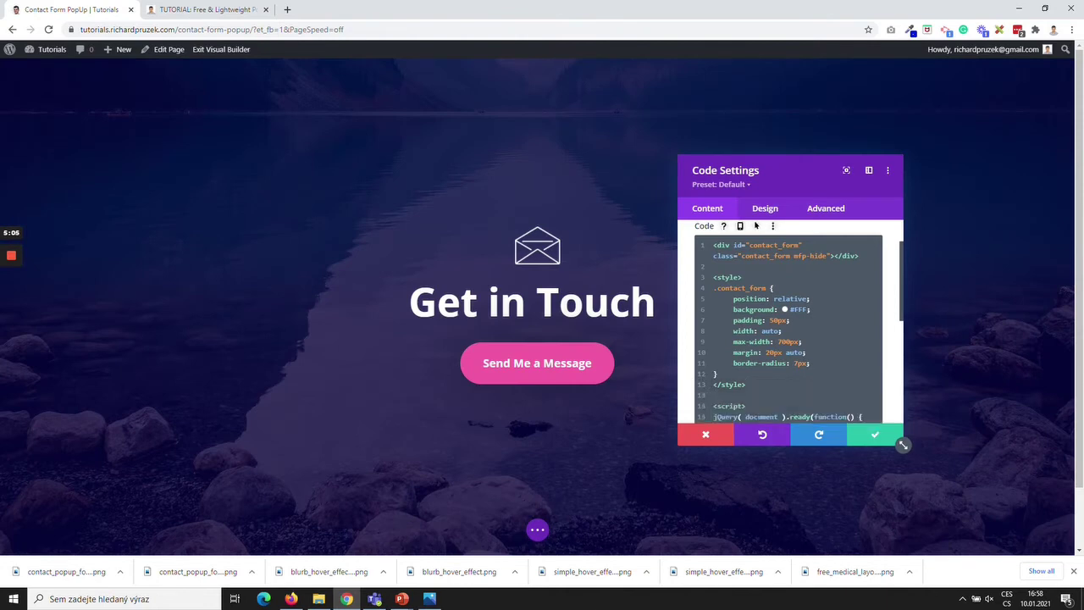
{"action": "left_click", "coordinate": [868, 436]}
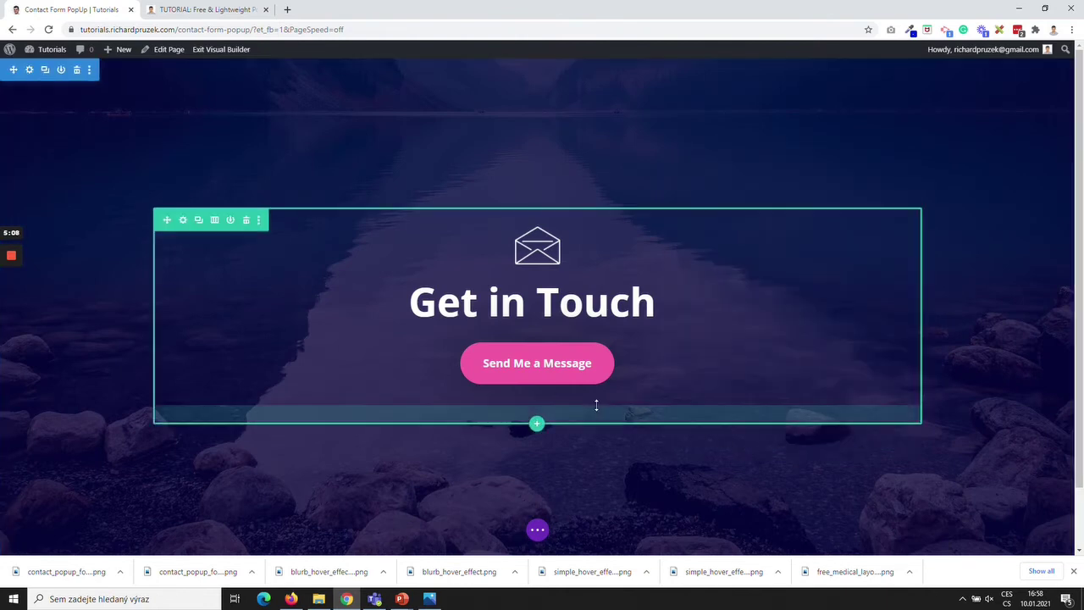
Save the page, exit the visual builder and test the Send Me a Message popup on the live page
{"action": "left_click", "coordinate": [536, 532]}
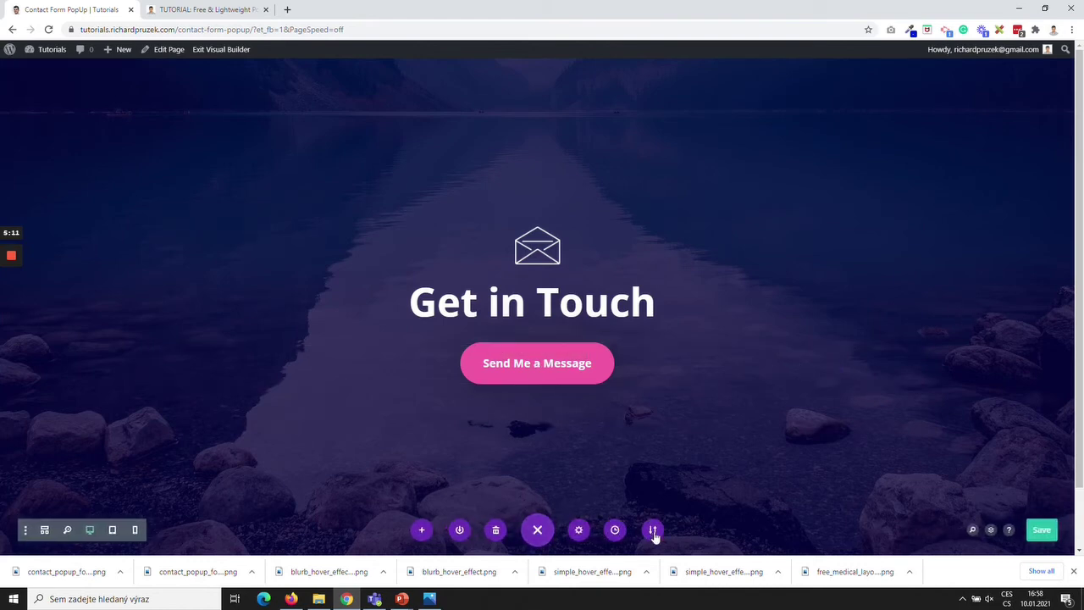
{"action": "left_click", "coordinate": [1041, 529]}
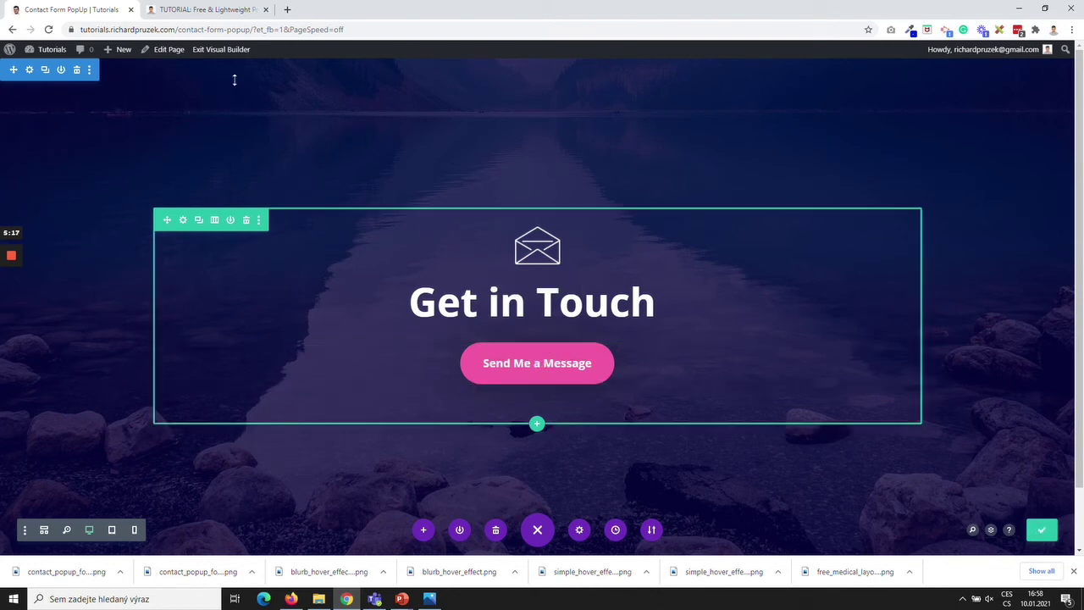
{"action": "left_click", "coordinate": [240, 49]}
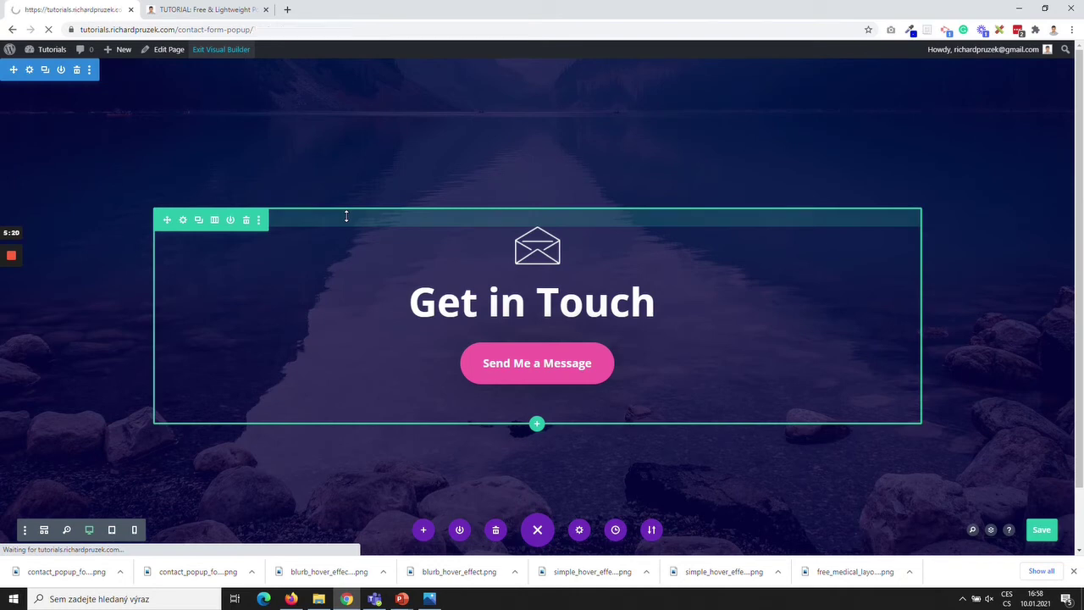
{"action": "left_click", "coordinate": [546, 372]}
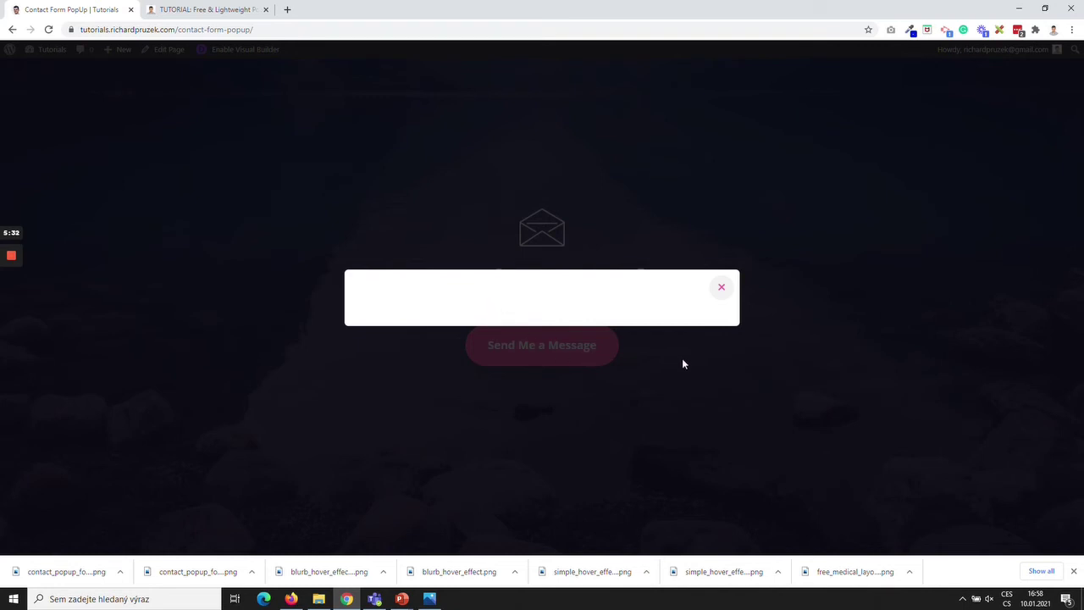
{"action": "left_click", "coordinate": [693, 382]}
Copy the Contact Form's shortcode from the Caldera Forms list in the WordPress dashboard
{"action": "mouse_move", "coordinate": [46, 52]}
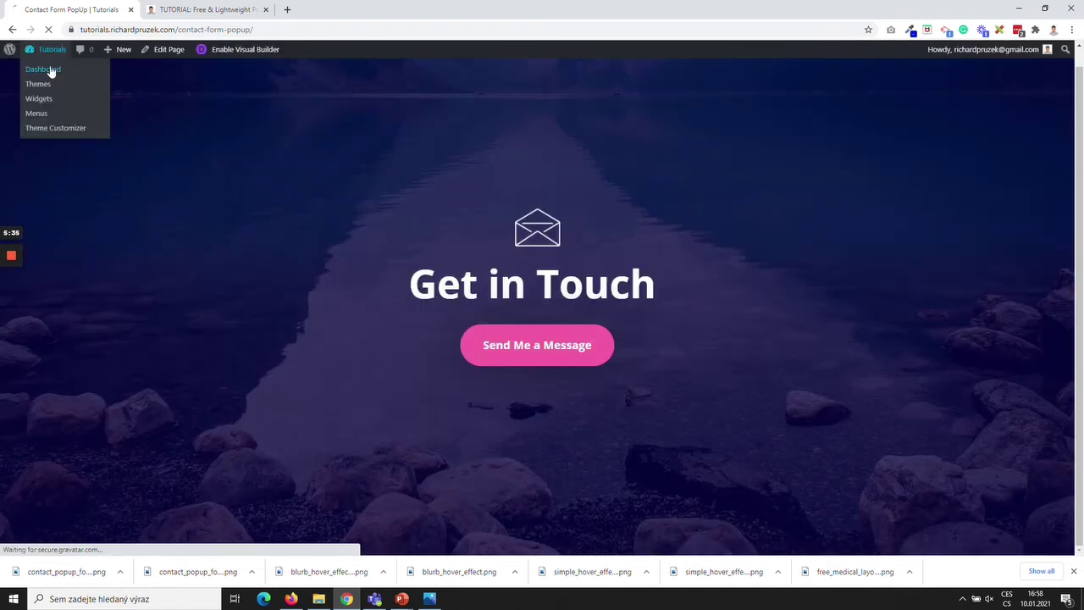
{"action": "left_click", "coordinate": [48, 71]}
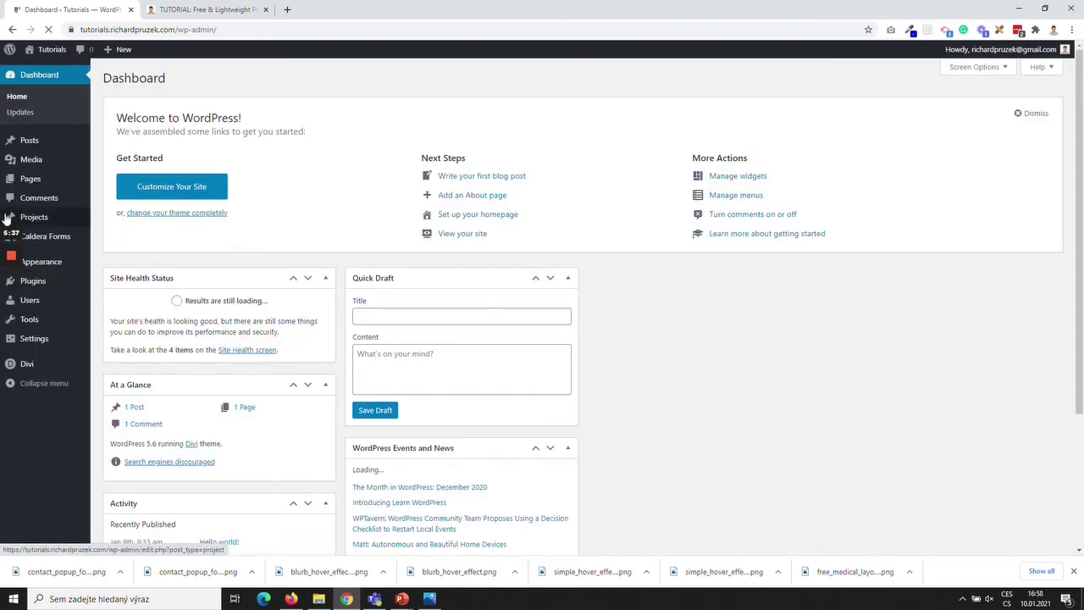
{"action": "left_click", "coordinate": [69, 240]}
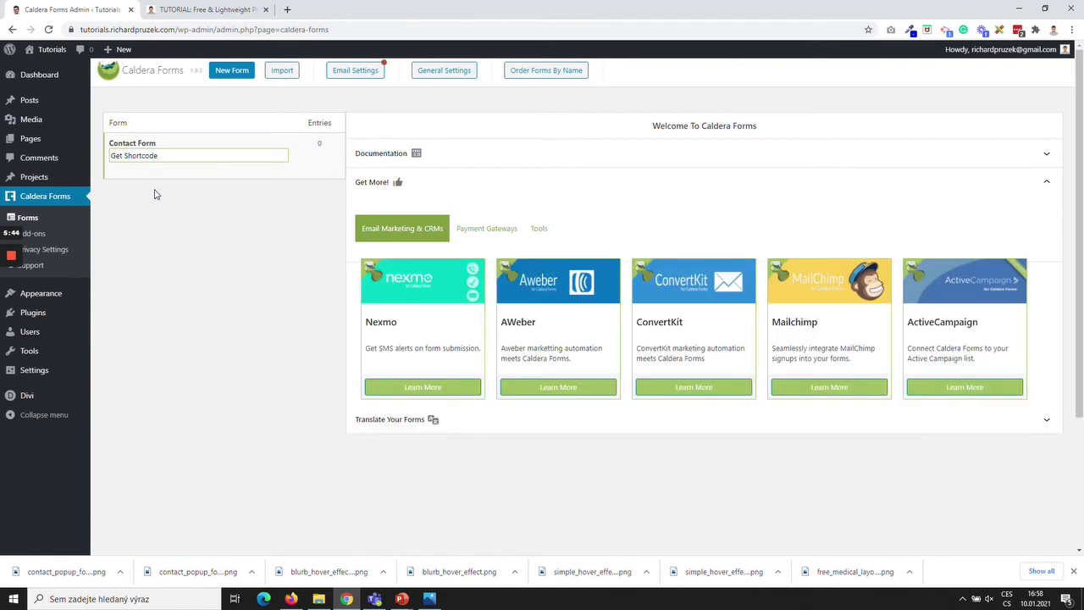
{"action": "mouse_move", "coordinate": [120, 181]}
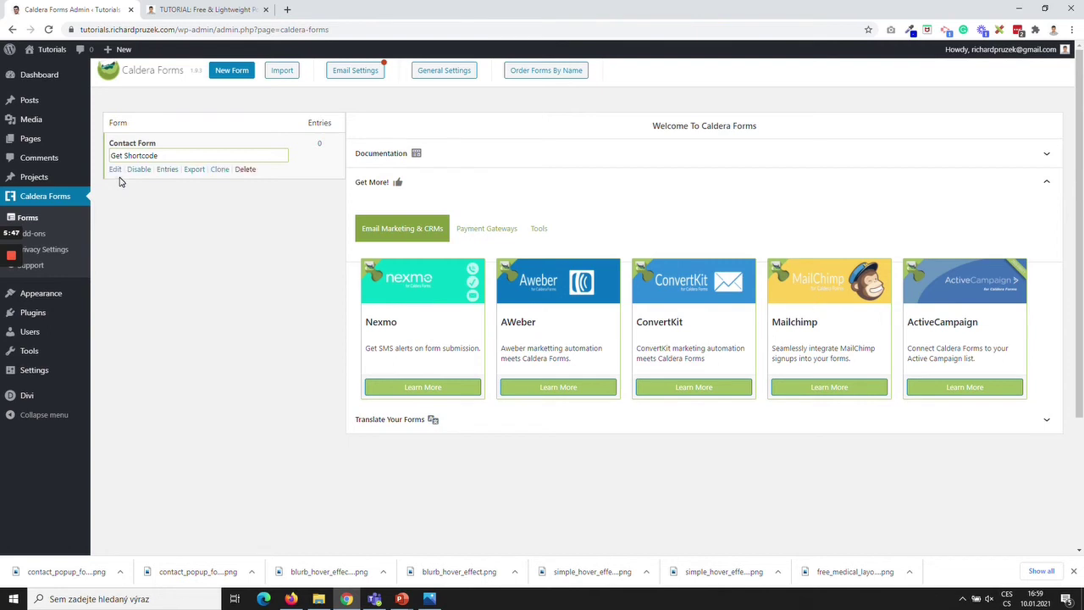
{"action": "left_click", "coordinate": [127, 157]}
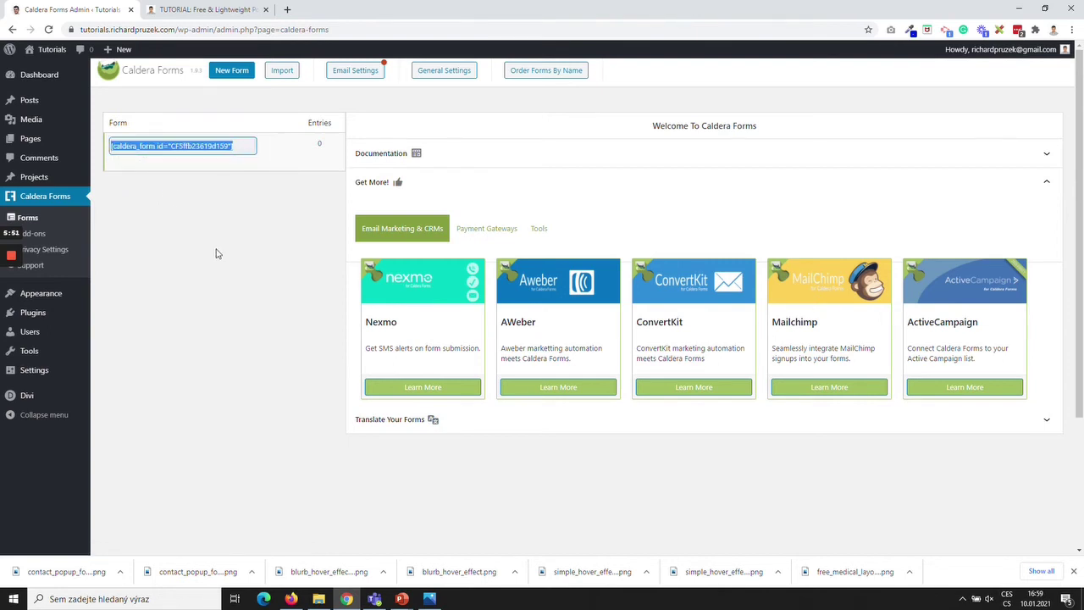
{"action": "left_click", "coordinate": [194, 311]}
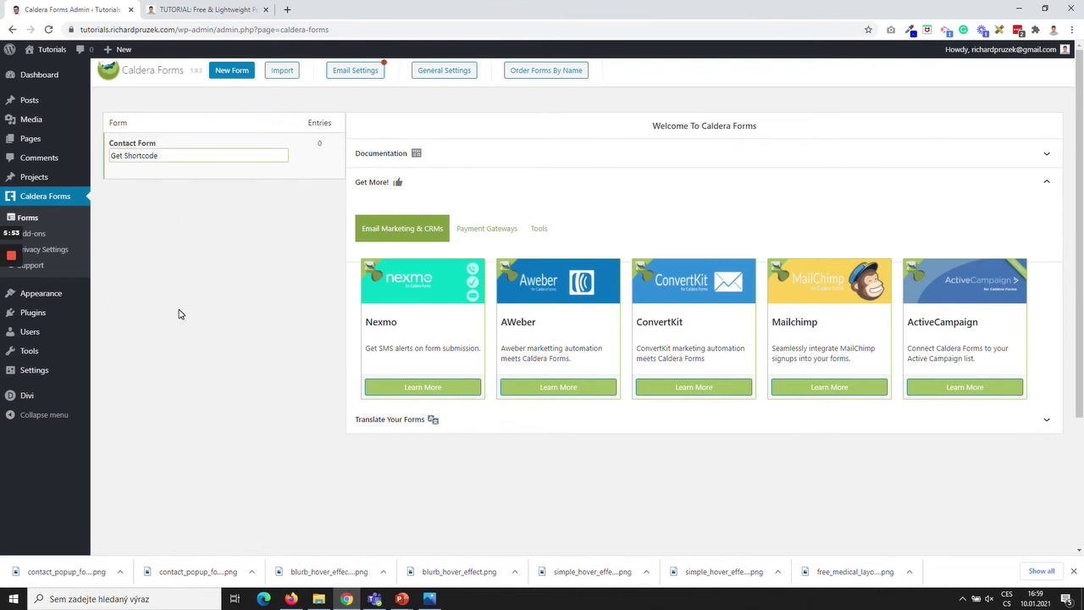
Open the Contact Form PopUp page for editing and open the settings of the Code module below the button
{"action": "left_click", "coordinate": [31, 144]}
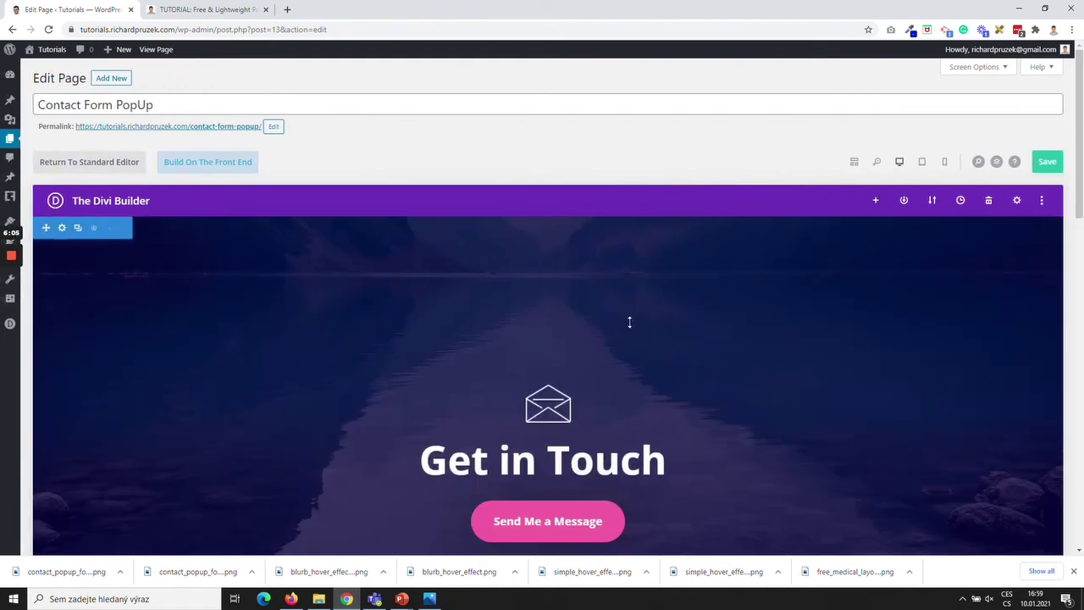
{"action": "scroll", "coordinate": [629, 322], "scroll_direction": "down", "scroll_amount": 2}
{"action": "scroll", "coordinate": [718, 209], "scroll_direction": "up", "scroll_amount": 2}
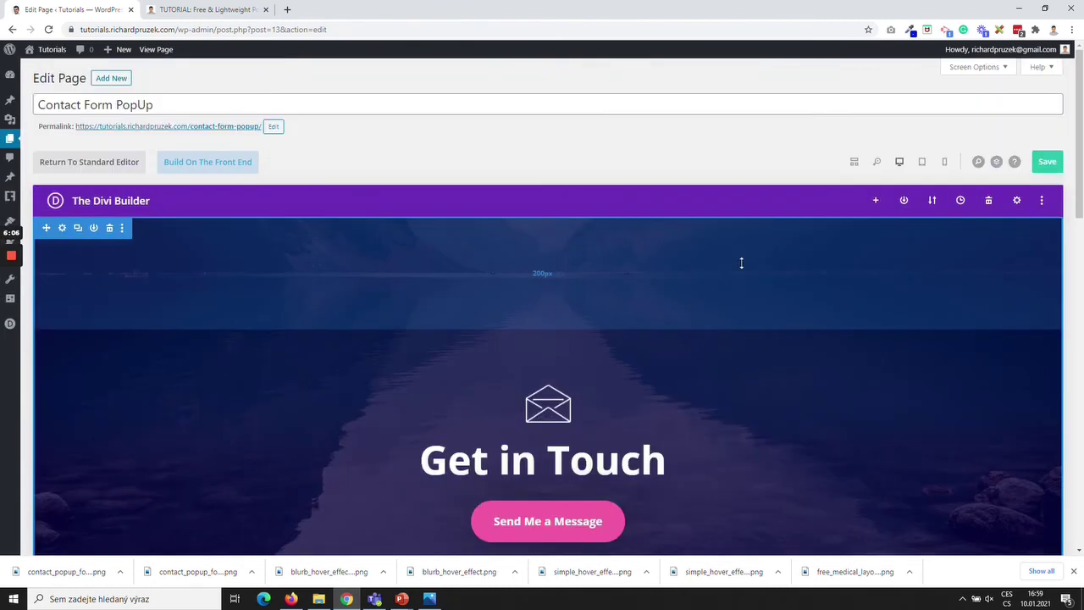
{"action": "scroll", "coordinate": [684, 307], "scroll_direction": "down", "scroll_amount": 2}
{"action": "scroll", "coordinate": [651, 298], "scroll_direction": "up", "scroll_amount": 2}
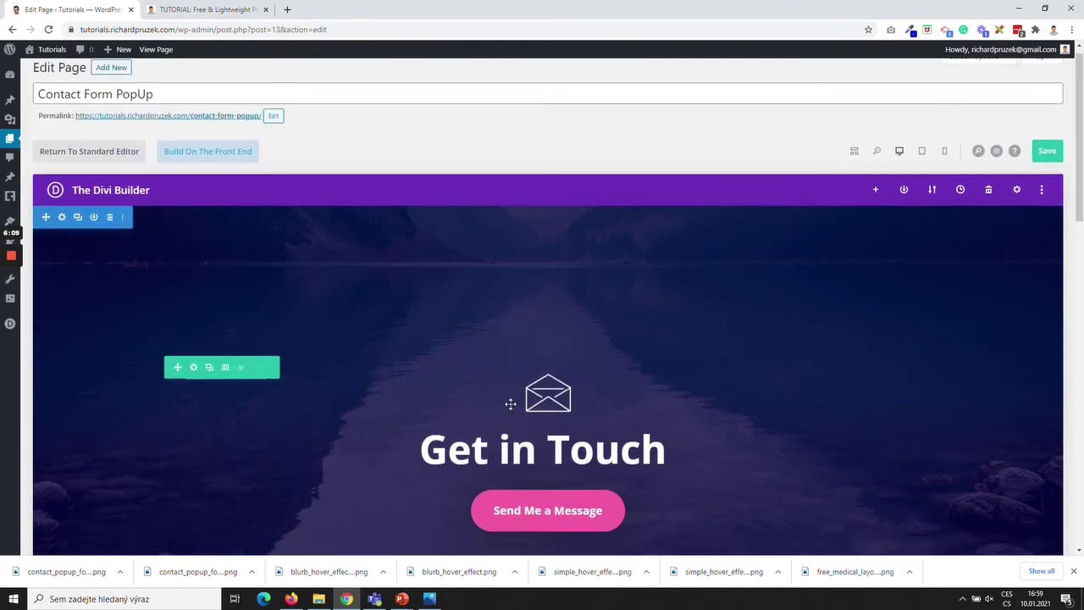
{"action": "scroll", "coordinate": [511, 401], "scroll_direction": "down", "scroll_amount": 2}
{"action": "scroll", "coordinate": [561, 415], "scroll_direction": "down", "scroll_amount": 2}
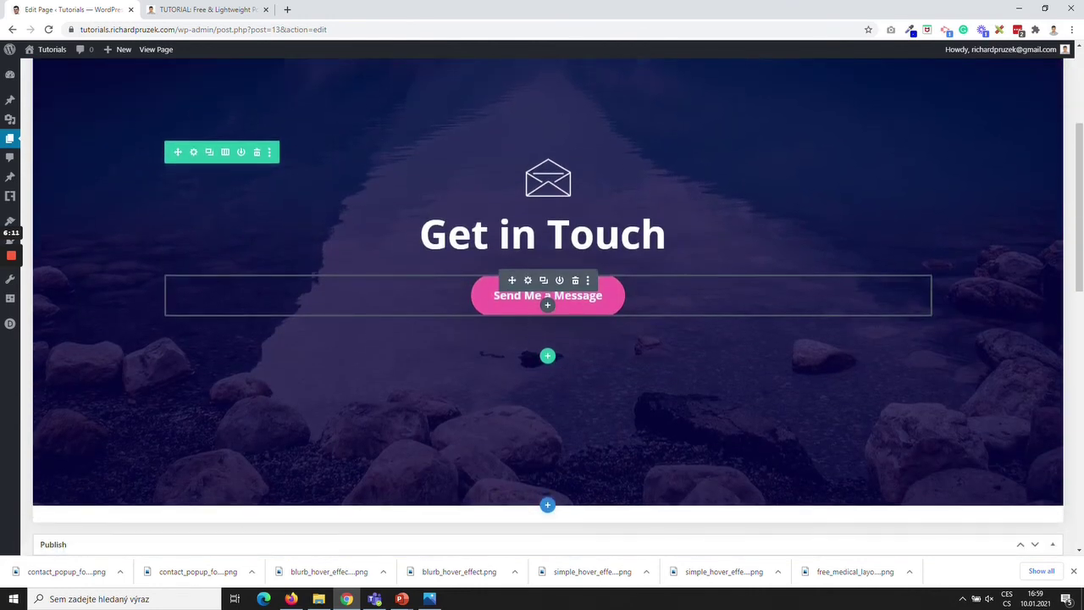
{"action": "left_click", "coordinate": [530, 339]}
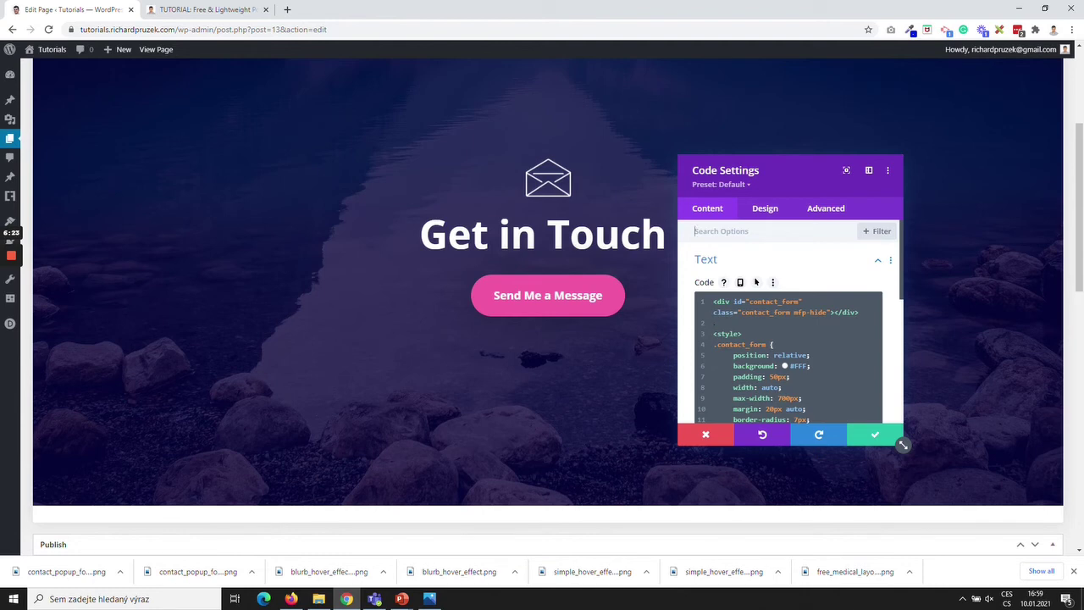
Insert the shortcode [caldera_form id="CF5ffb23619d159"] on its own line inside the contact_form div, before </div>, and save the Code module
{"action": "left_click_drag", "start_coordinate": [858, 313], "coordinate": [707, 306]}
{"action": "left_click", "coordinate": [741, 312]}
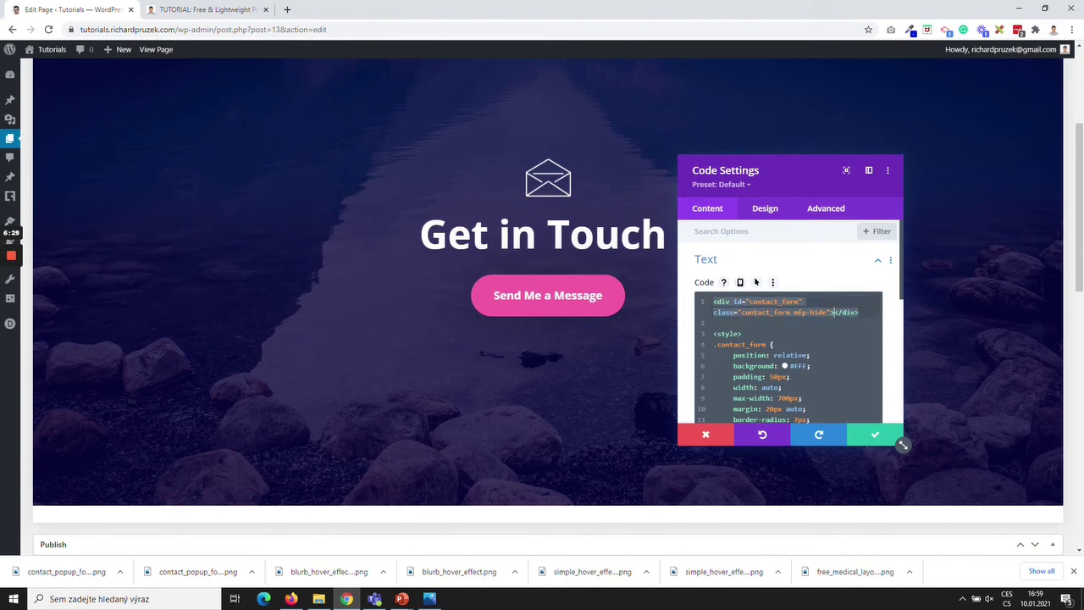
{"action": "type", "text": "[caldera_form id=\"CF5ffb23619d159\"]"}
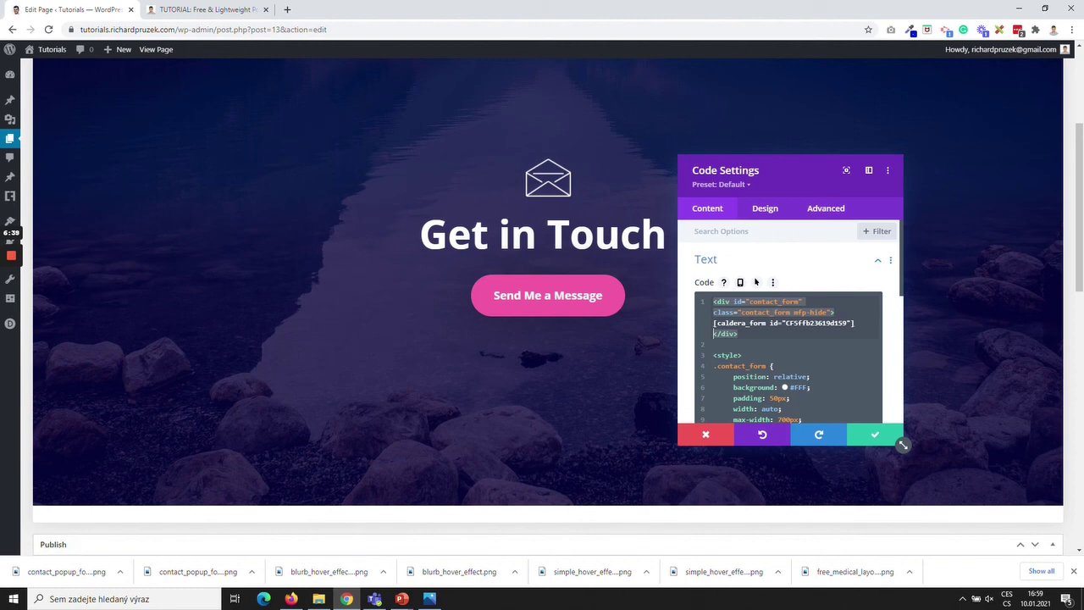
{"action": "left_click", "coordinate": [875, 438]}
Save the Contact Form PopUp page, view it live and open the popup from the Send Me a Message button
{"action": "scroll", "coordinate": [943, 395], "scroll_direction": "up", "scroll_amount": 3}
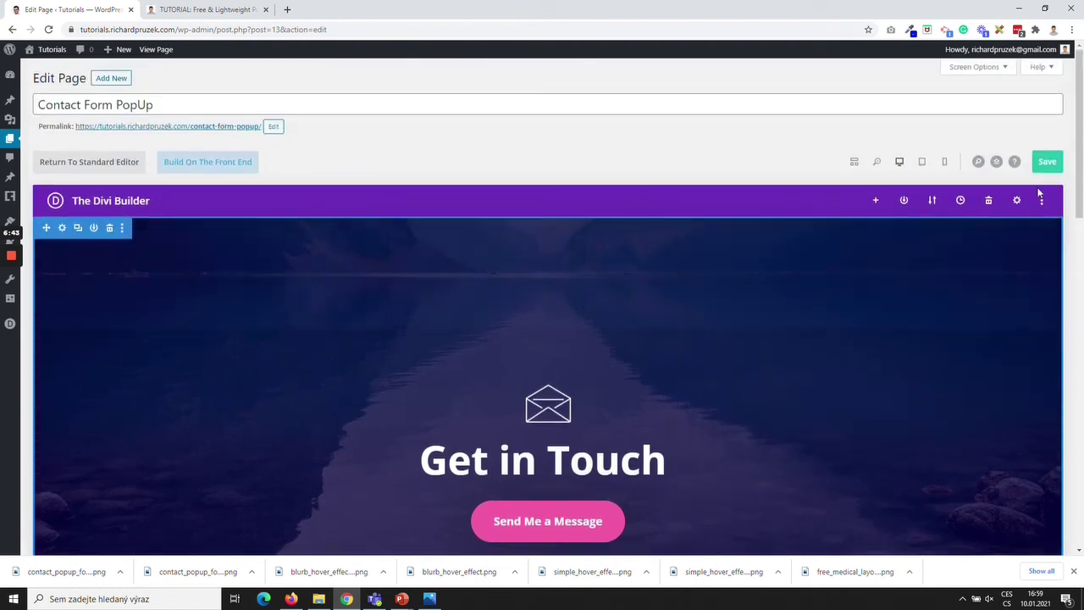
{"action": "left_click", "coordinate": [1046, 163]}
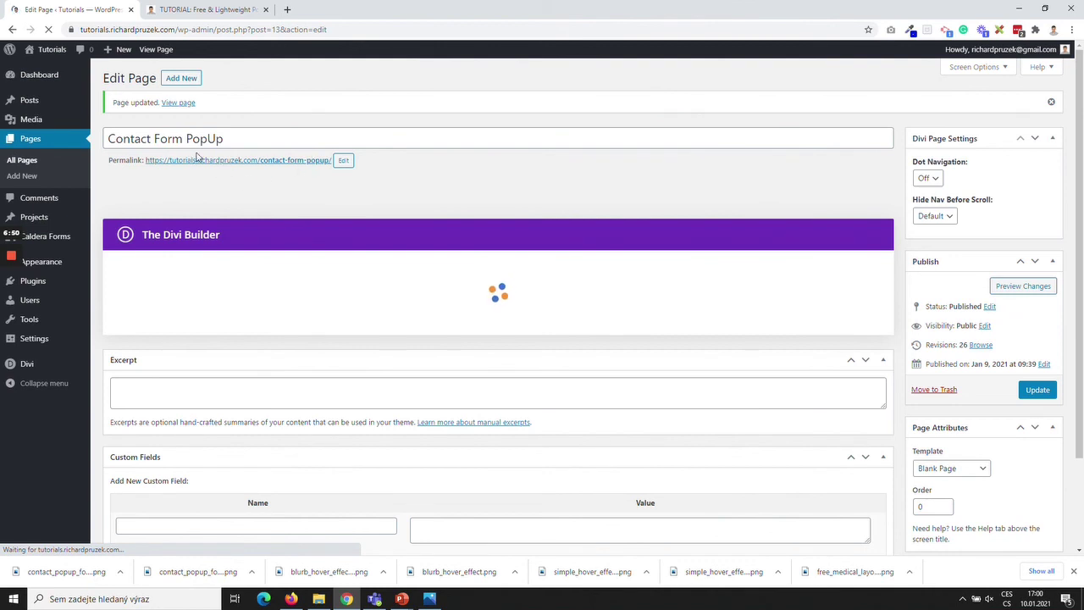
{"action": "left_click", "coordinate": [185, 104]}
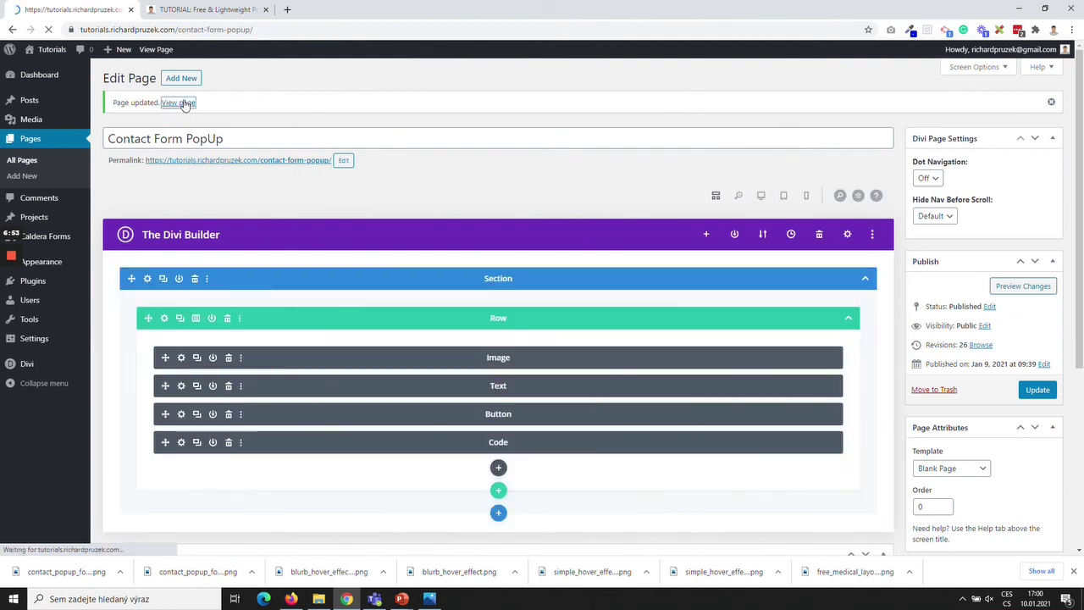
{"action": "left_click", "coordinate": [508, 368]}
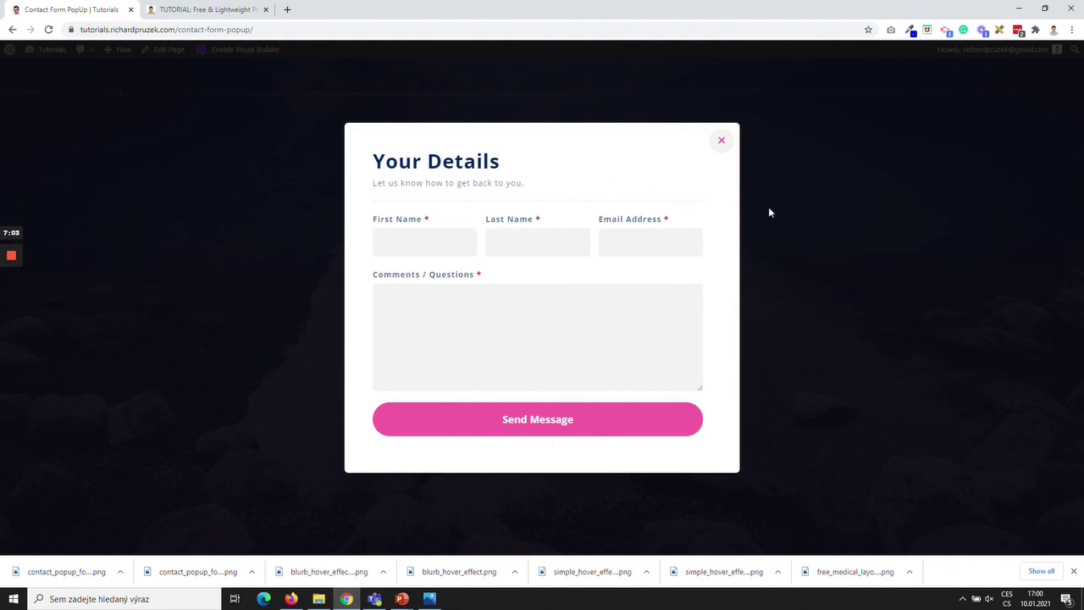
Review the tutorial article's section 8 on optional form styling with CSS, and return to the live popup page
{"action": "left_click", "coordinate": [213, 10]}
{"action": "scroll", "coordinate": [542, 330], "scroll_direction": "down", "scroll_amount": 4}
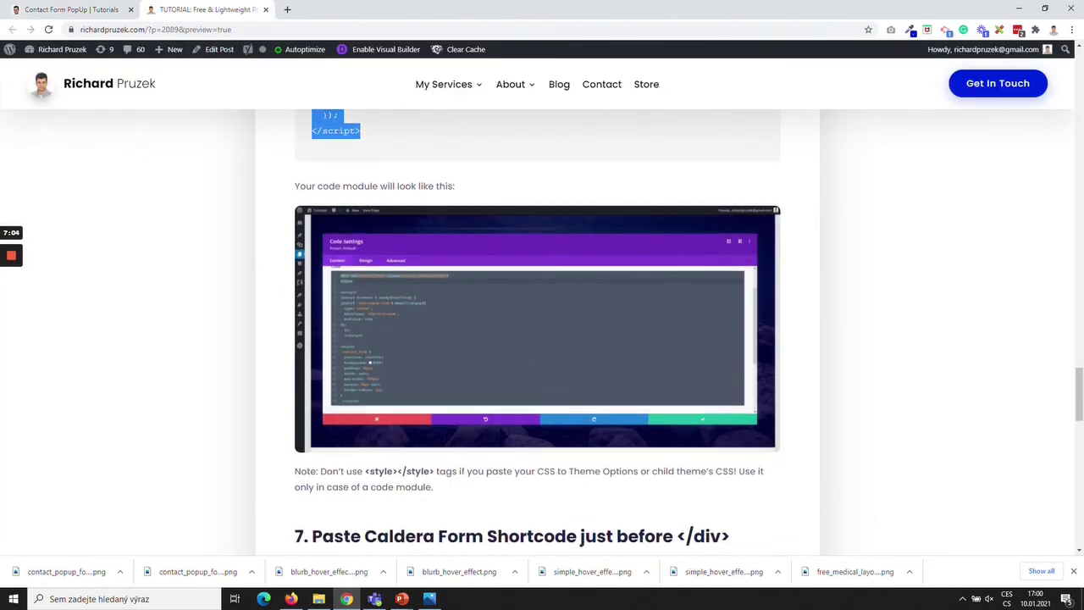
{"action": "scroll", "coordinate": [508, 372], "scroll_direction": "down", "scroll_amount": 8}
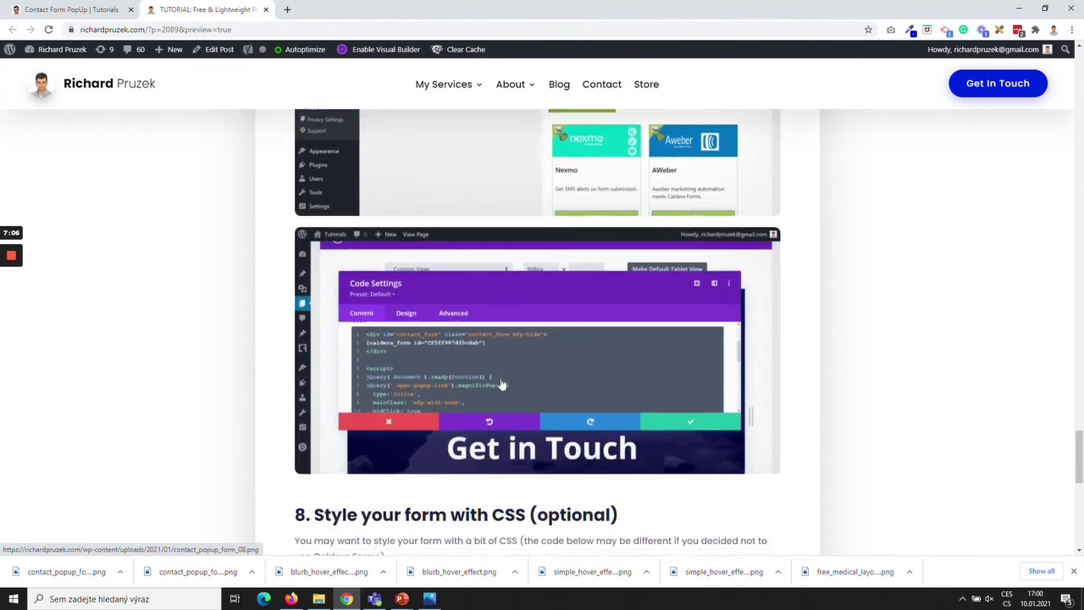
{"action": "scroll", "coordinate": [501, 384], "scroll_direction": "down", "scroll_amount": 3}
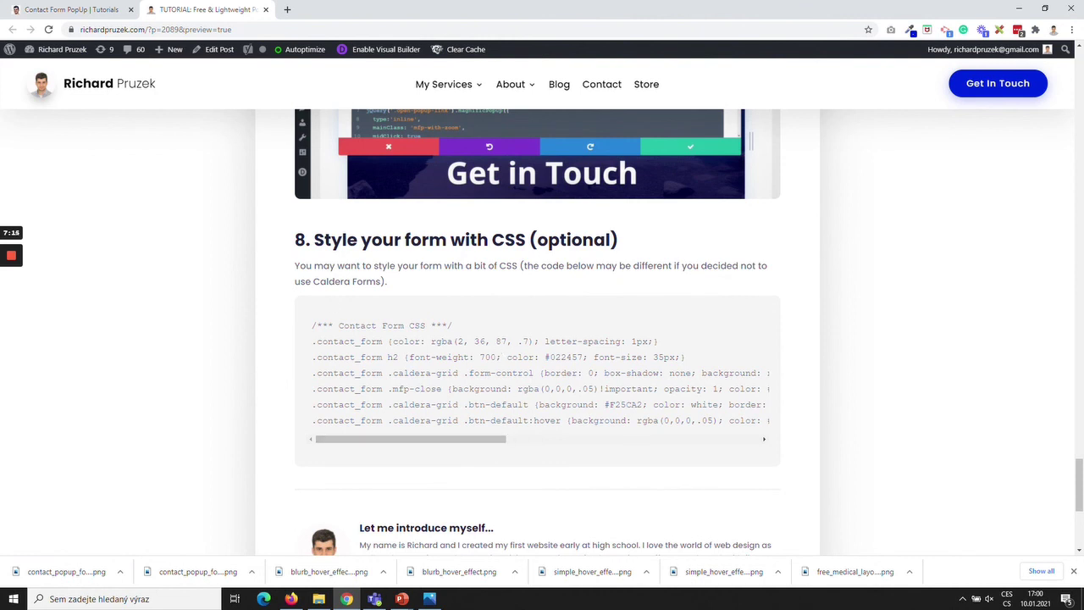
{"action": "left_click", "coordinate": [86, 9]}
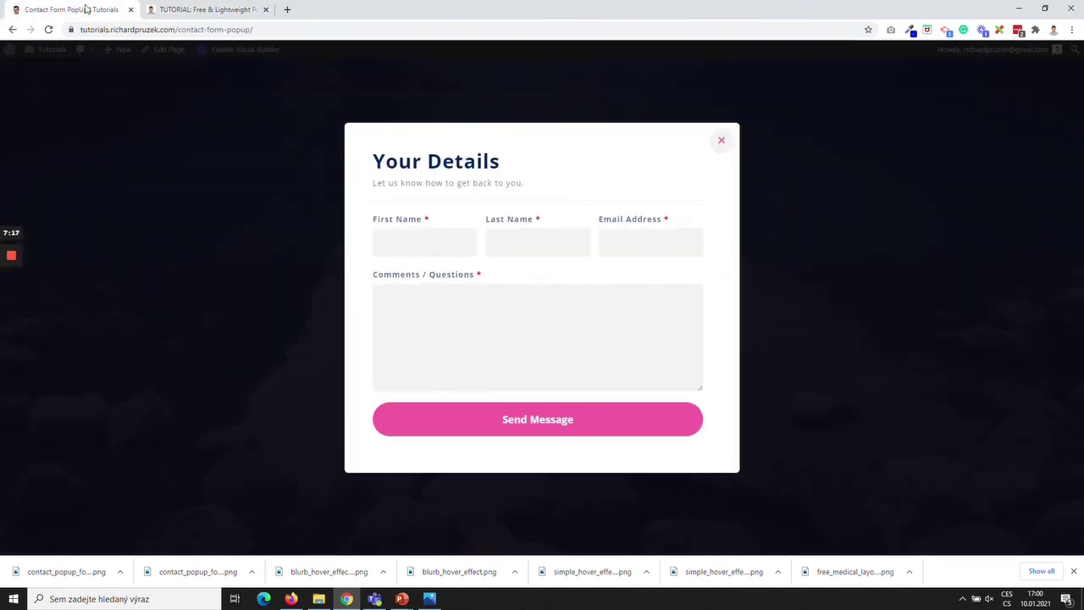